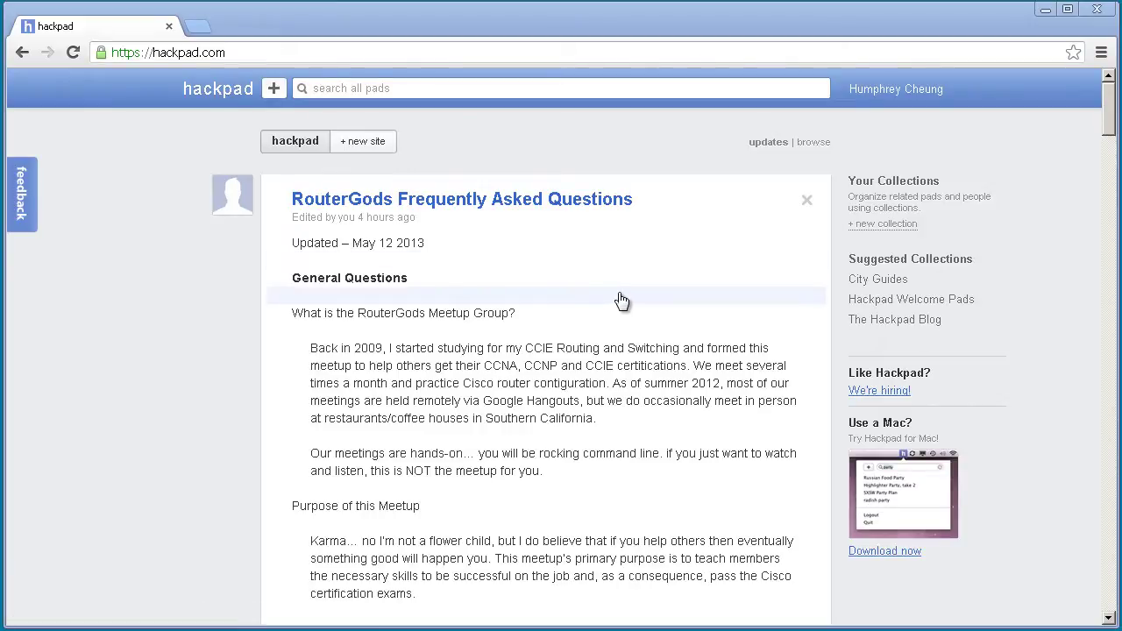
- Look over the recent pad updates and open the "RouterGods Frequently Asked Questions" pad
scroll(514, 256, down, 3)
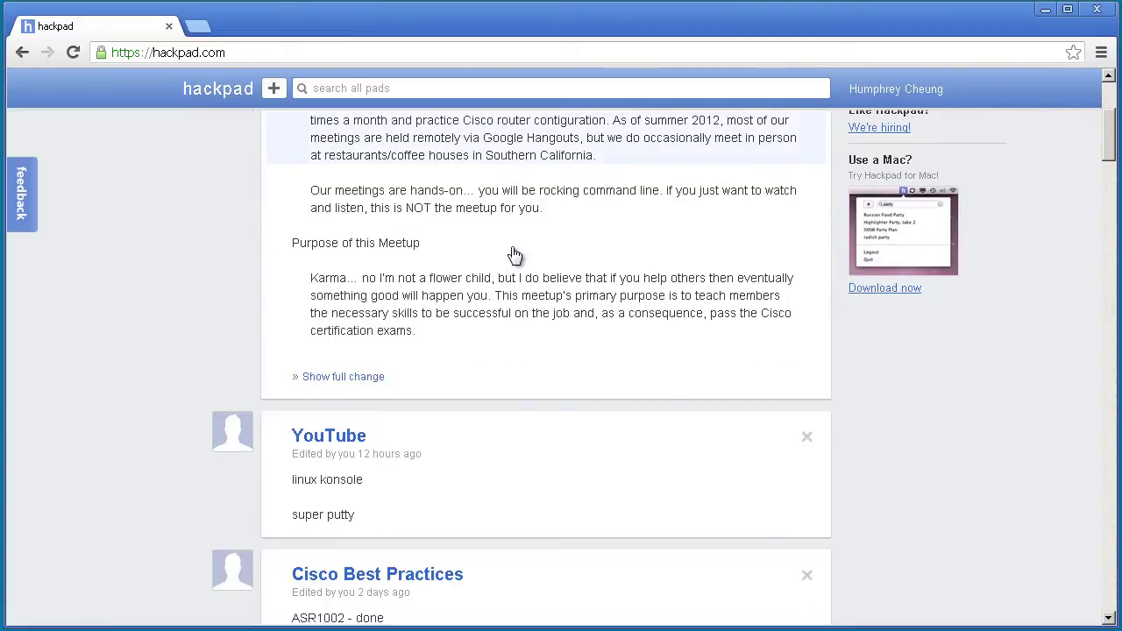
scroll(515, 257, down, 1)
scroll(516, 259, up, 4)
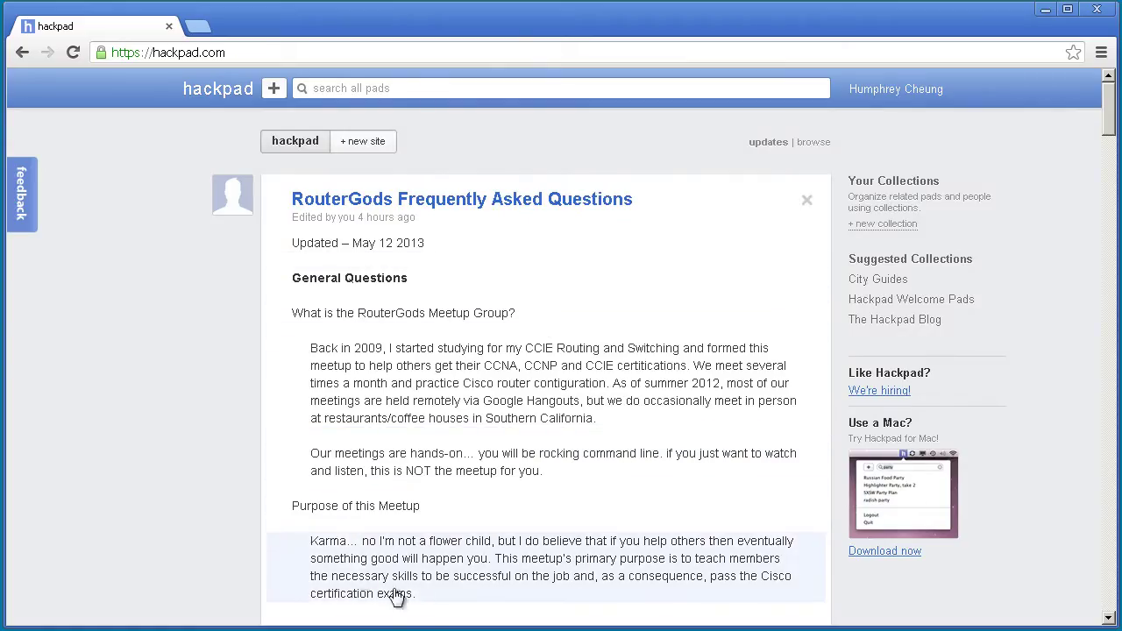
click(533, 209)
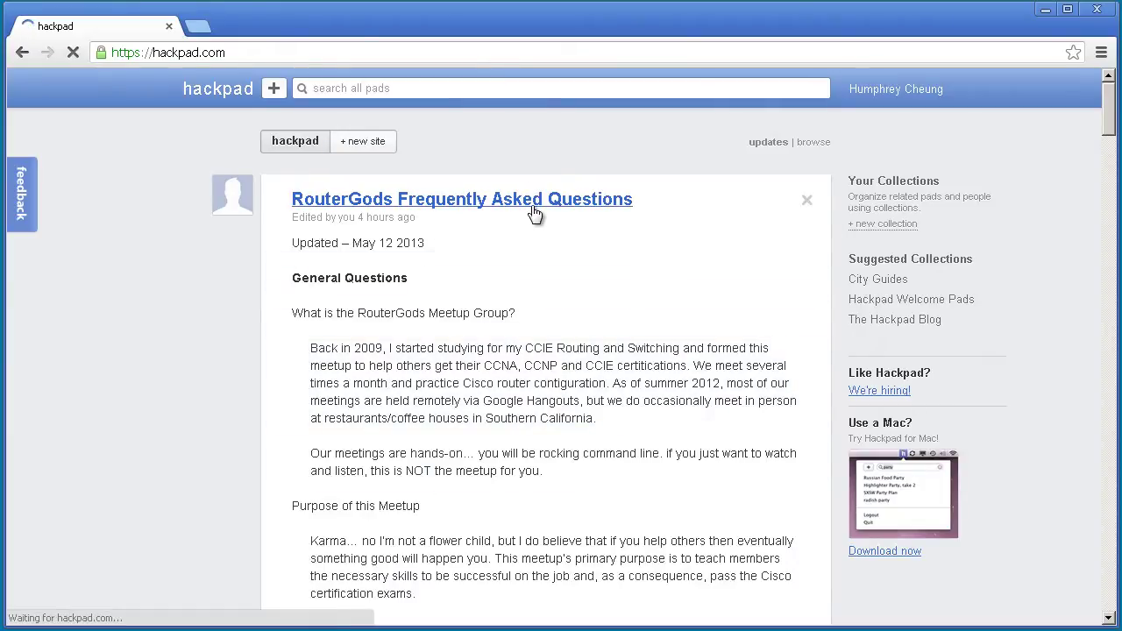
- Skim the pad and visit its GNS3, Certification and General Questions sections through the table of contents
scroll(550, 311, down, 15)
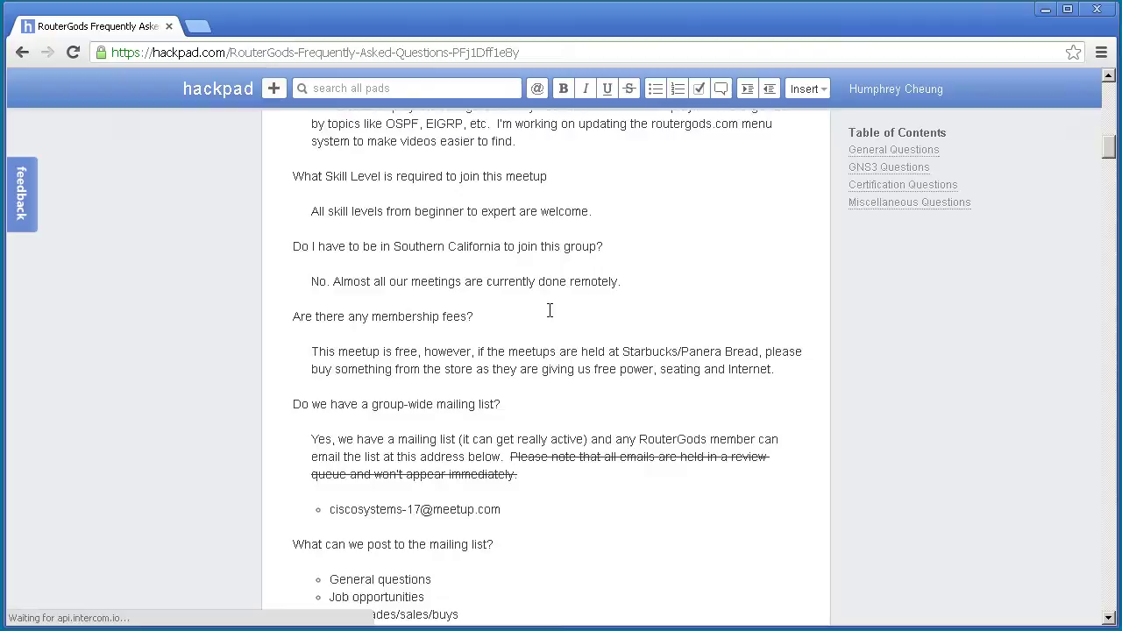
scroll(549, 310, down, 20)
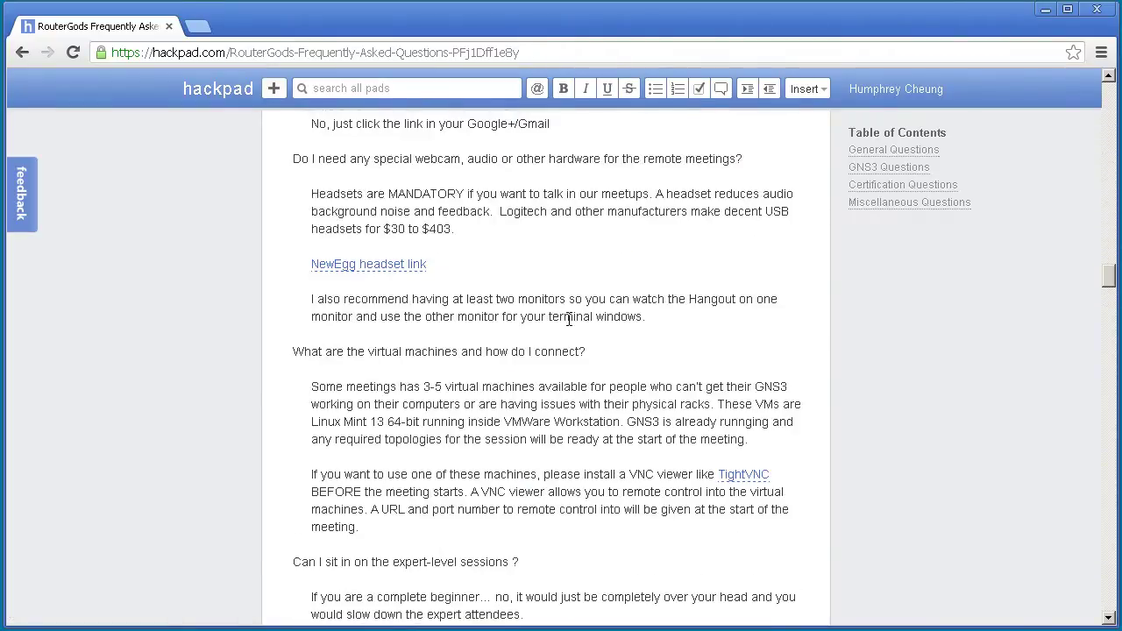
scroll(569, 319, up, 20)
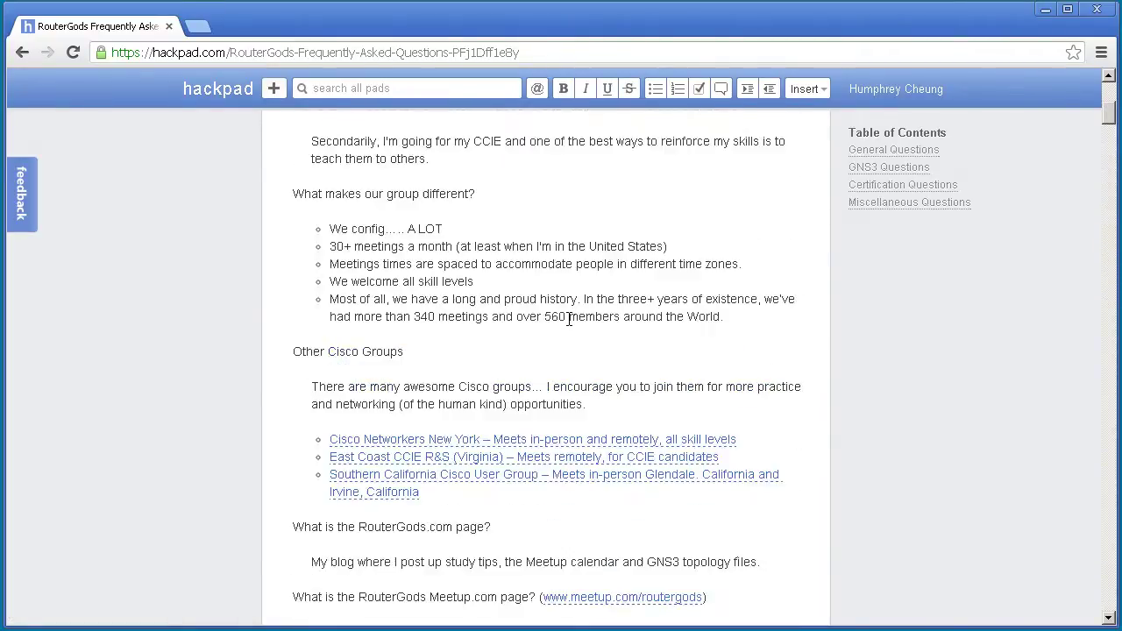
scroll(569, 319, up, 5)
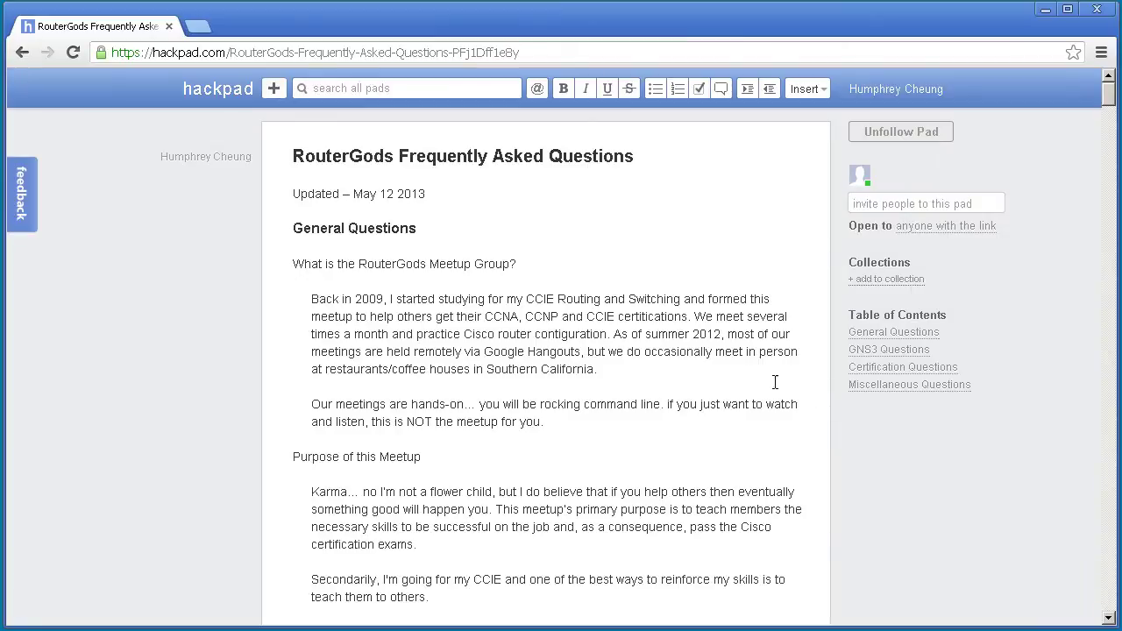
click(894, 348)
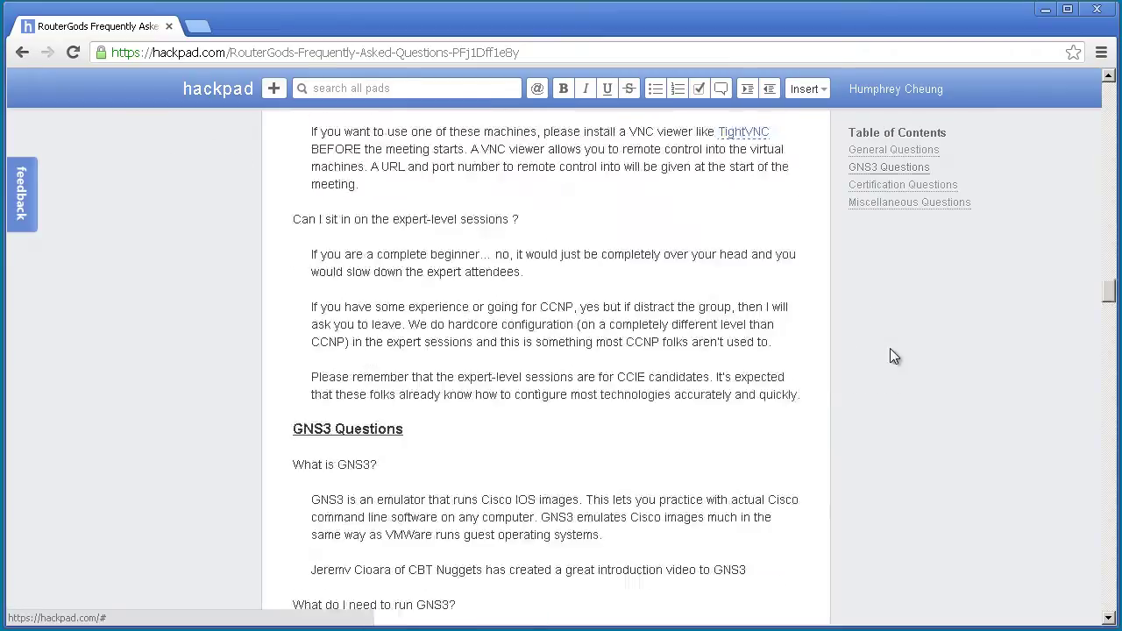
click(902, 203)
click(897, 186)
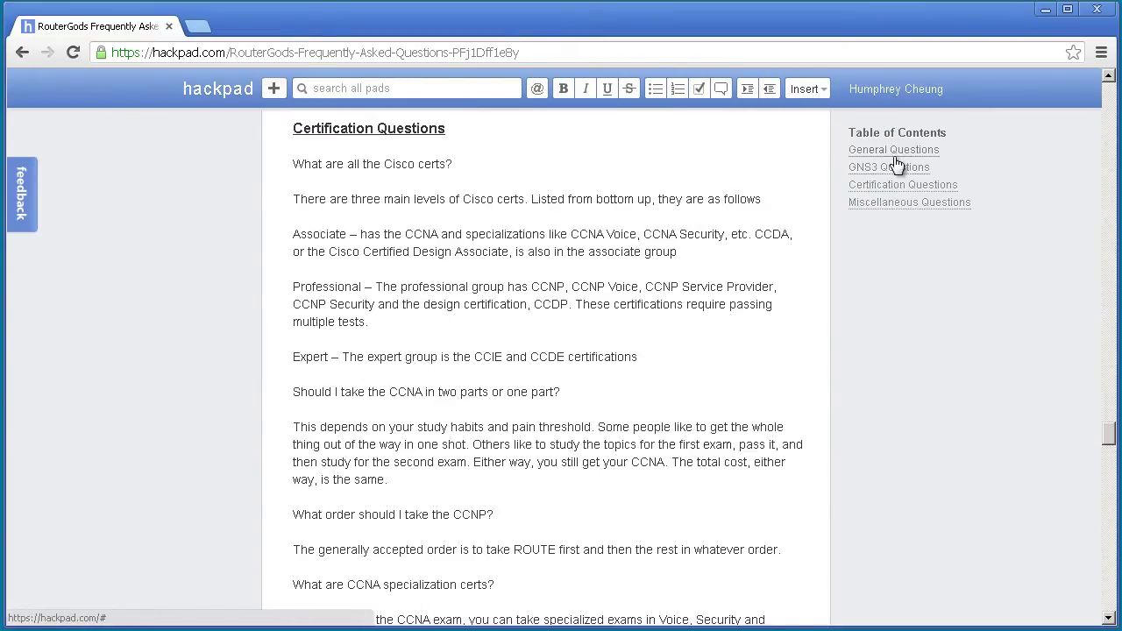
click(896, 165)
click(894, 151)
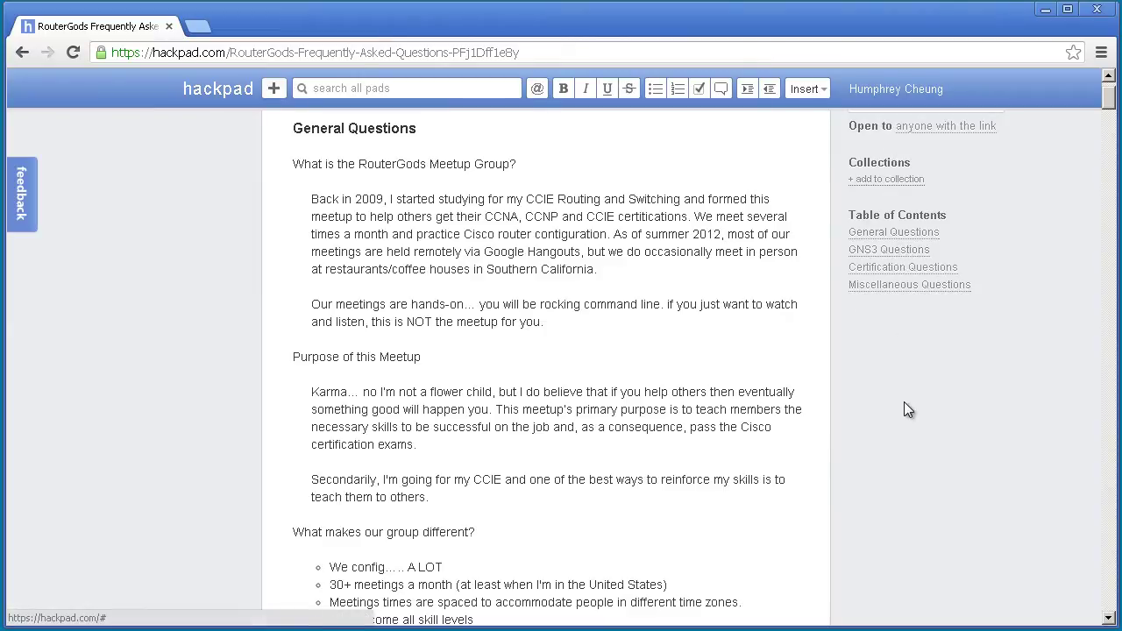
click(905, 268)
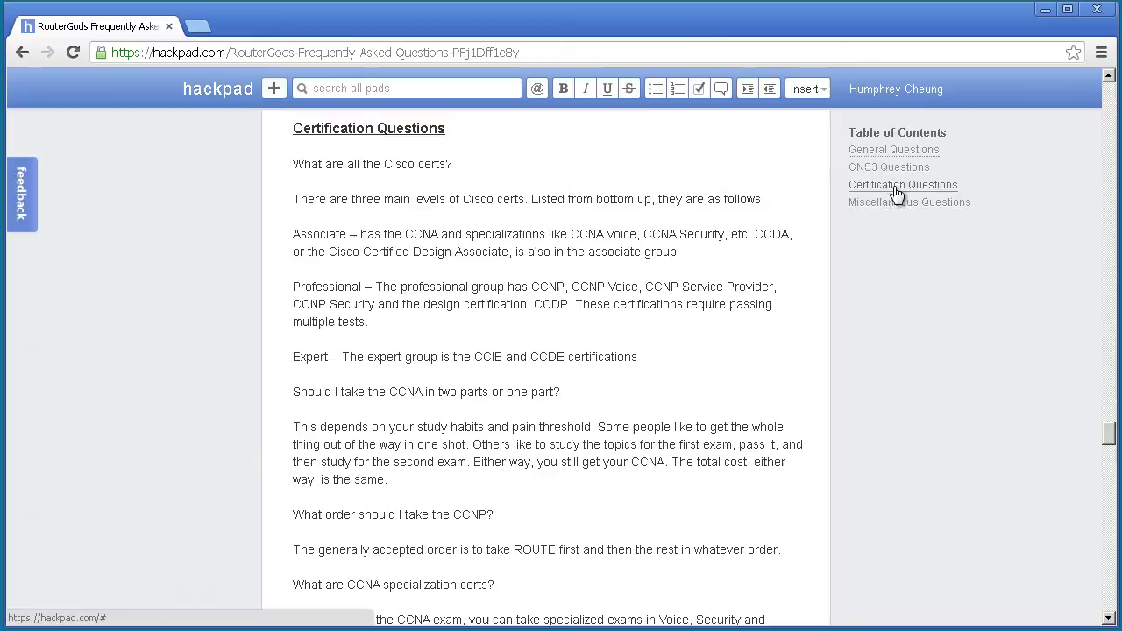
- Add a new line reading "Test section" at the end of the pad, below the typing speed bullets
scroll(710, 419, down, 15)
scroll(710, 412, down, 10)
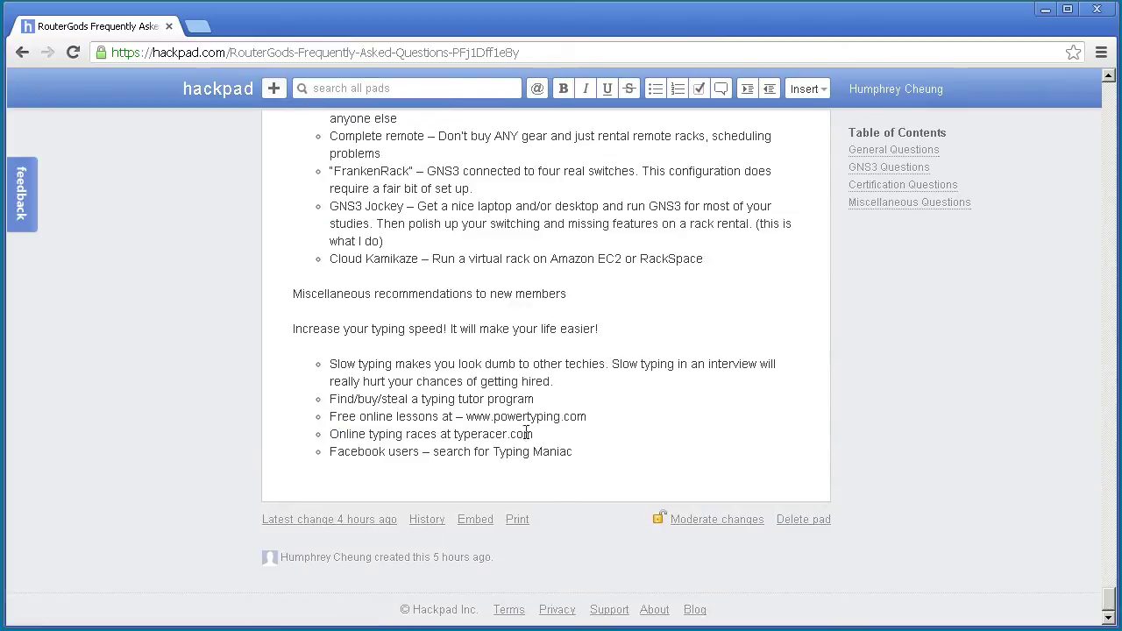
key(Return)
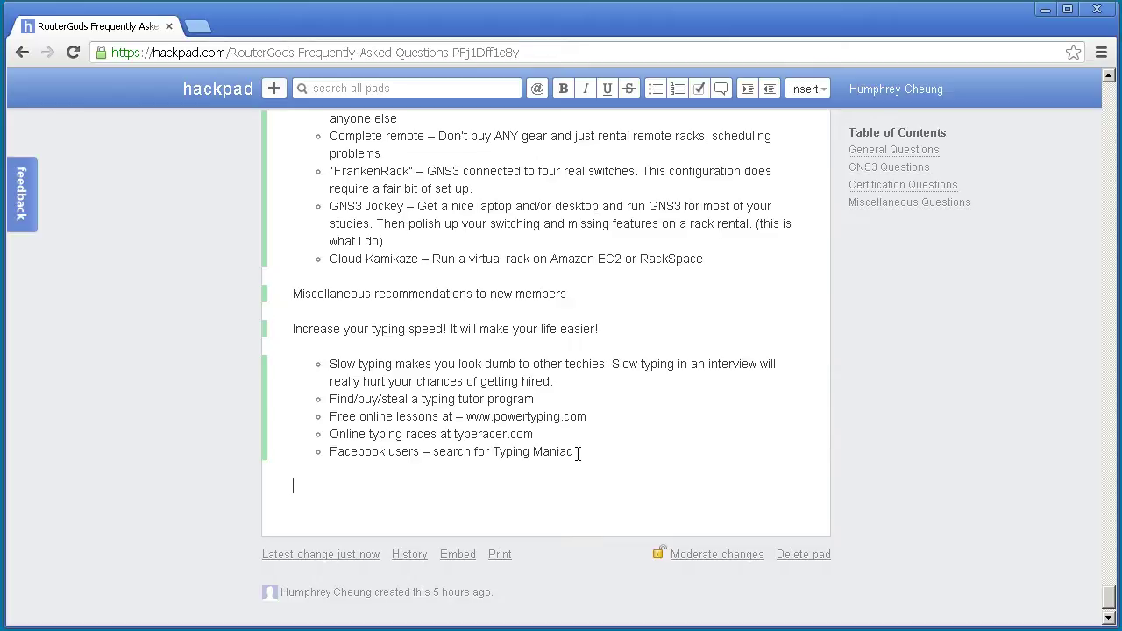
text(Test section)
- Make the "Test section" line bold and reset it to the Normal style
drag(380, 485, 289, 486)
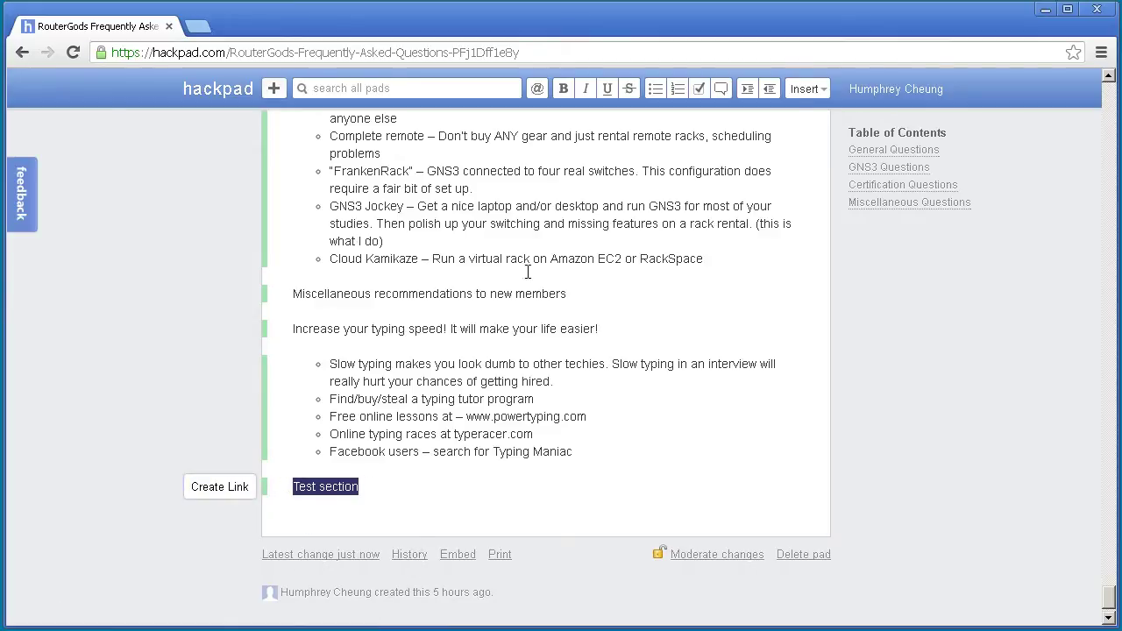
click(565, 89)
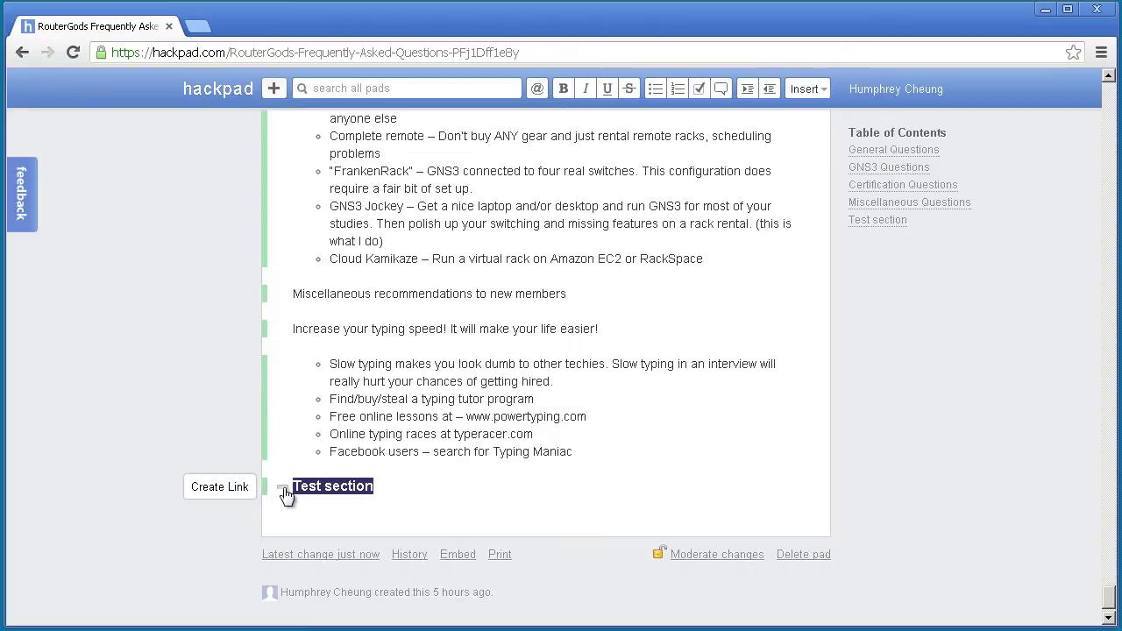
click(284, 492)
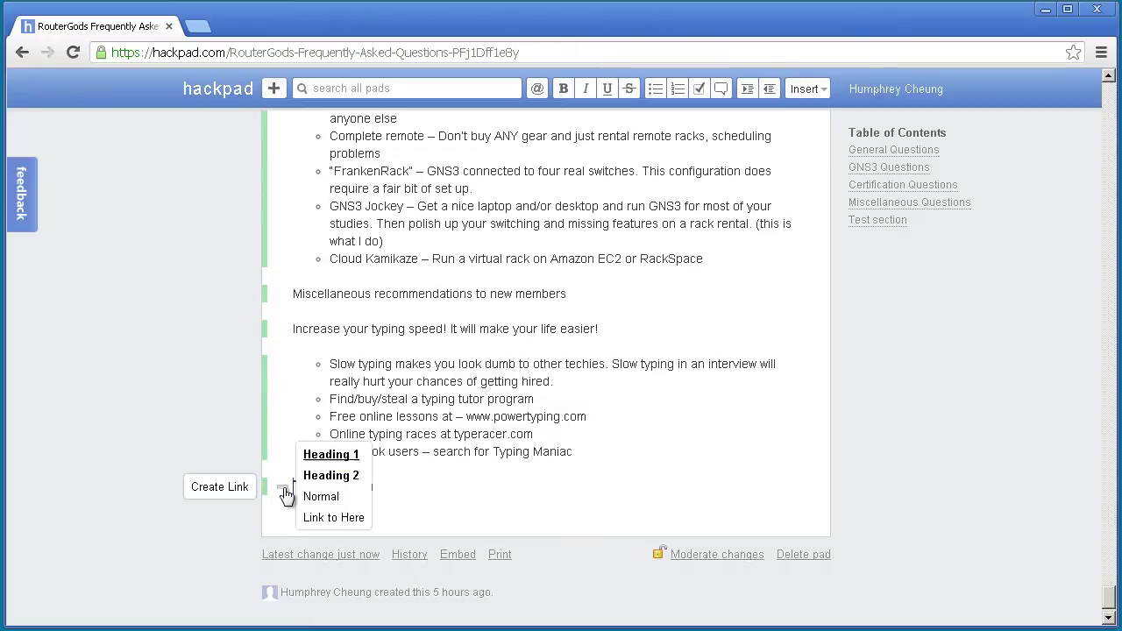
click(358, 502)
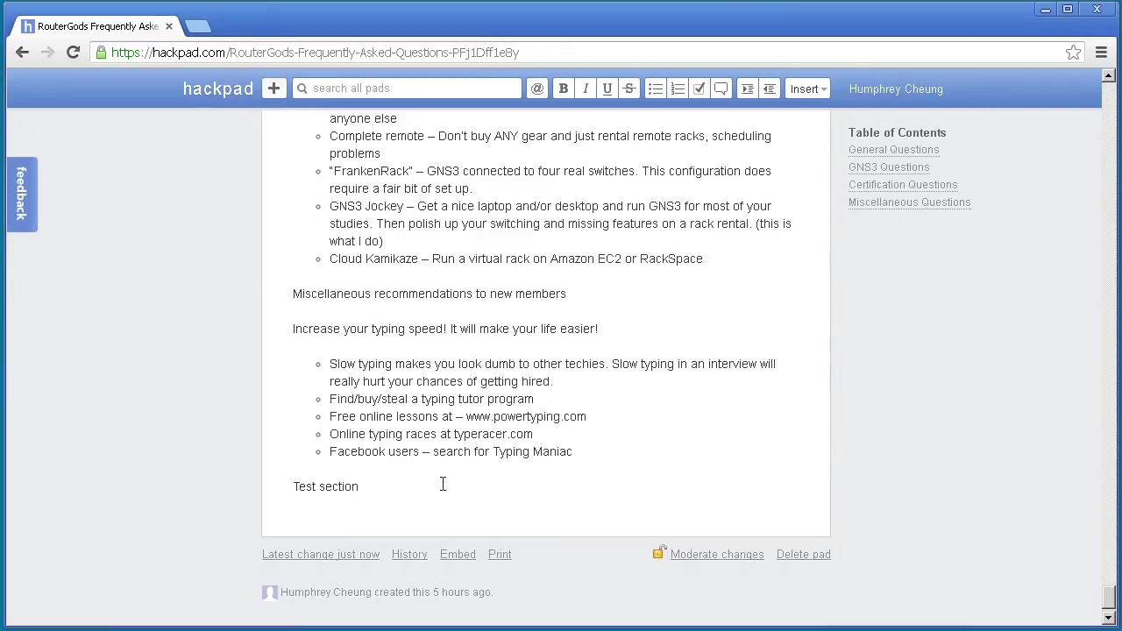
- Turn the "Test section" line into a section heading by making the whole line bold
drag(407, 494, 291, 494)
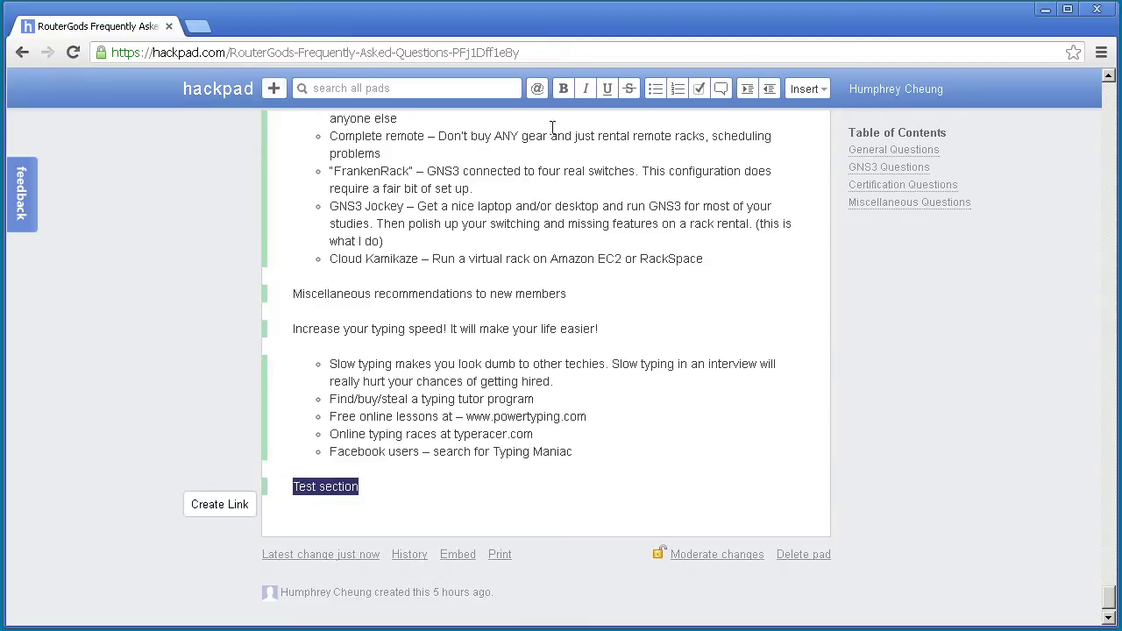
click(563, 88)
click(411, 501)
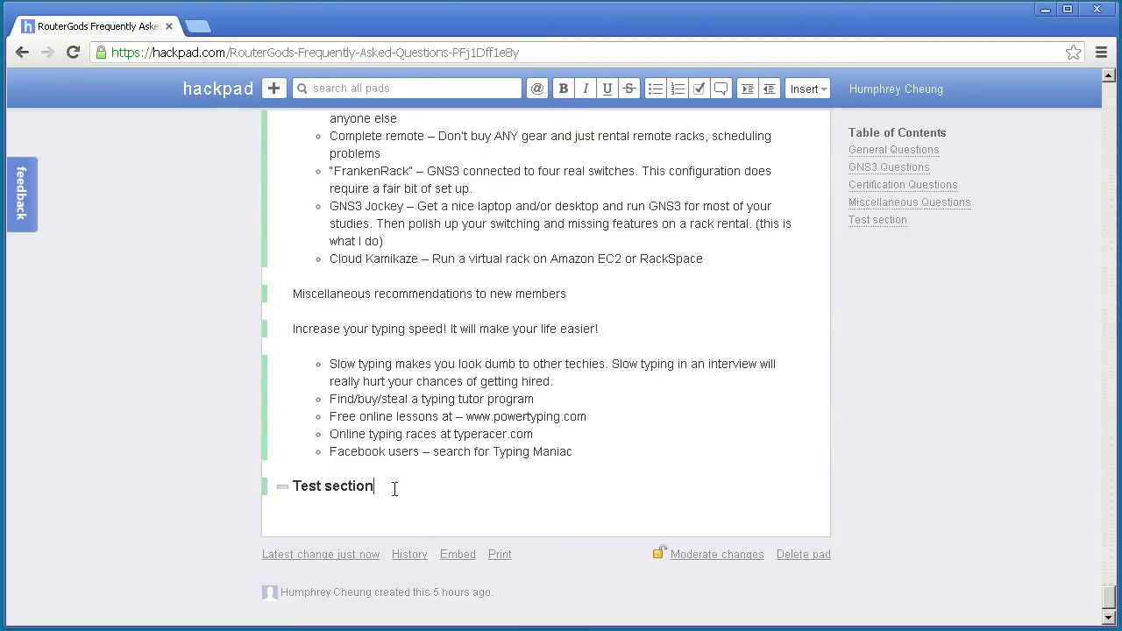
drag(394, 489, 291, 489)
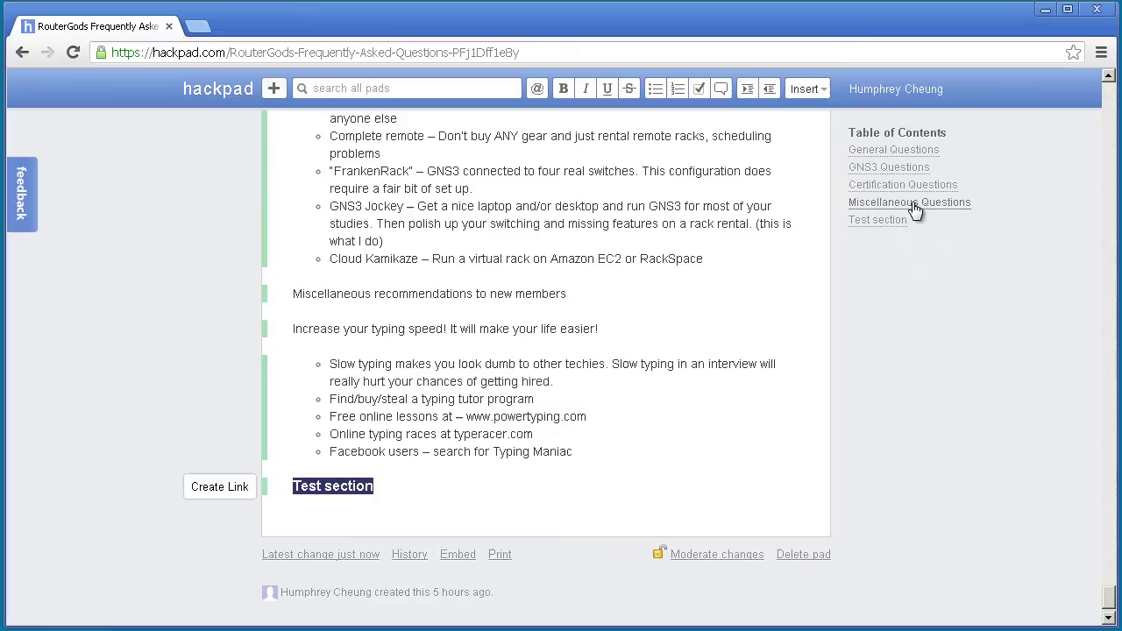
- Check the table of contents links for Miscellaneous Questions, General Questions and Test section, and return to the start of the pad
click(877, 203)
click(890, 150)
click(877, 302)
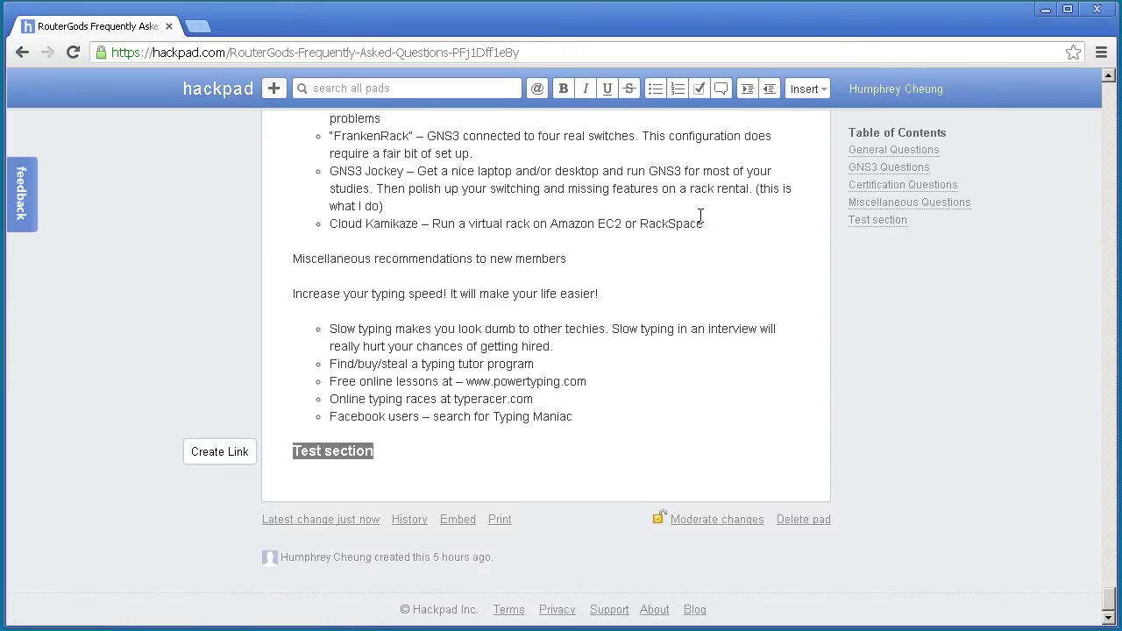
scroll(622, 333, up, 7)
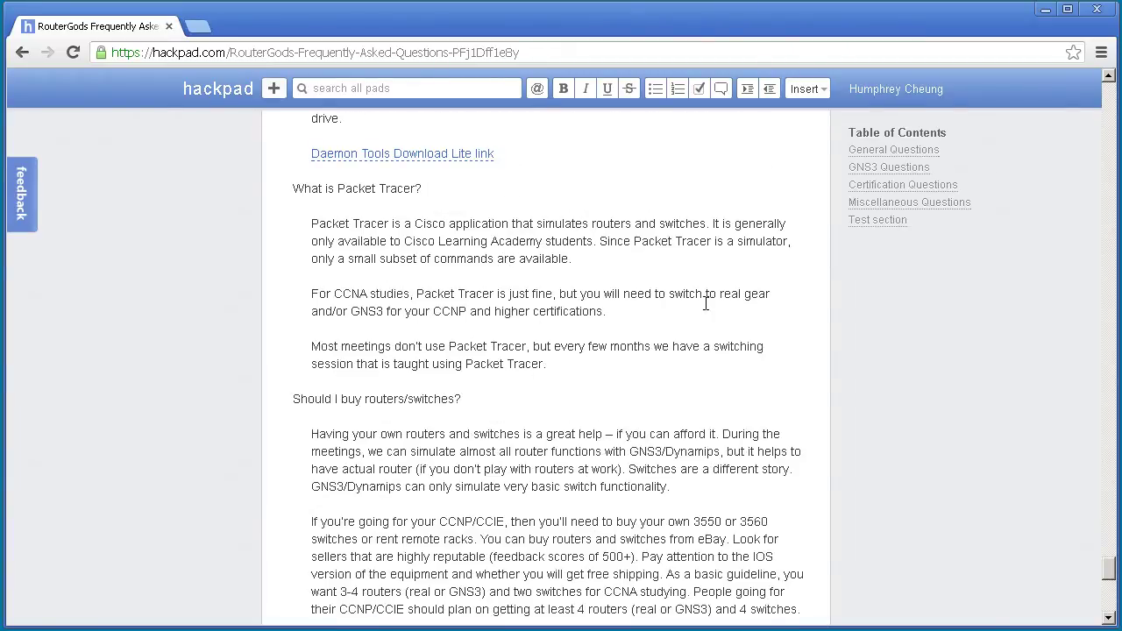
scroll(706, 303, up, 15)
scroll(712, 317, up, 2)
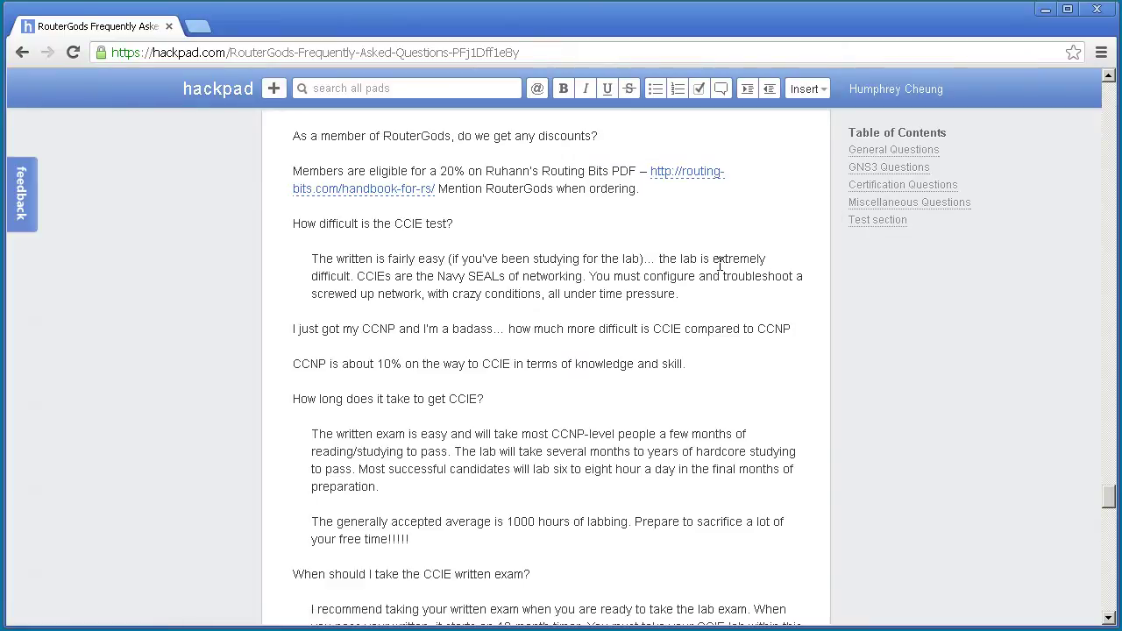
scroll(744, 245, up, 10)
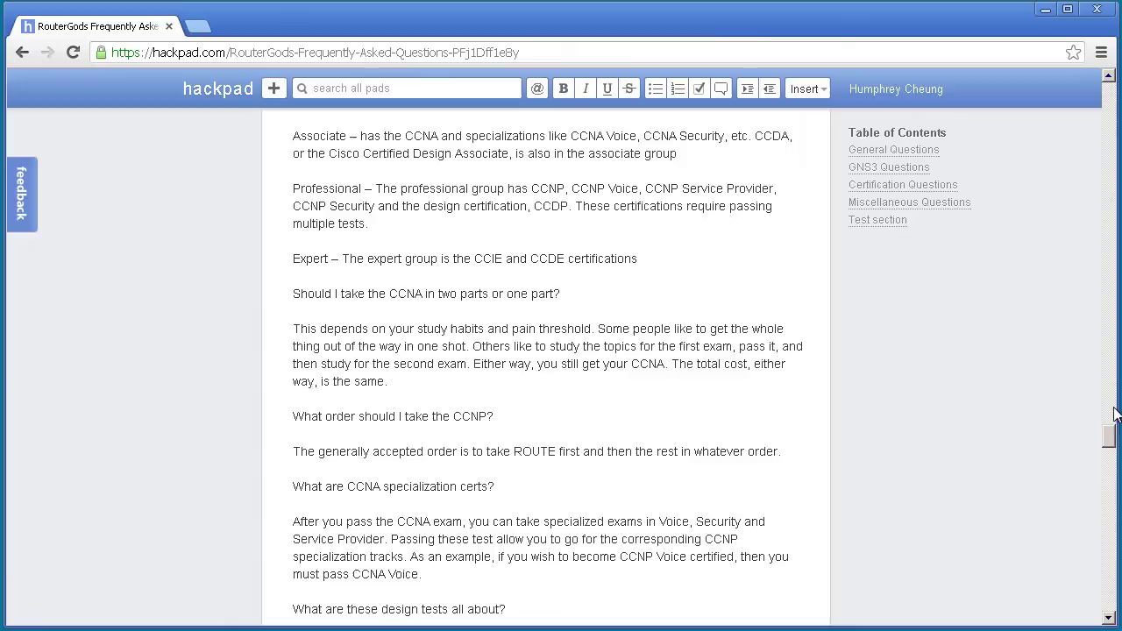
drag(1109, 439, 1093, 79)
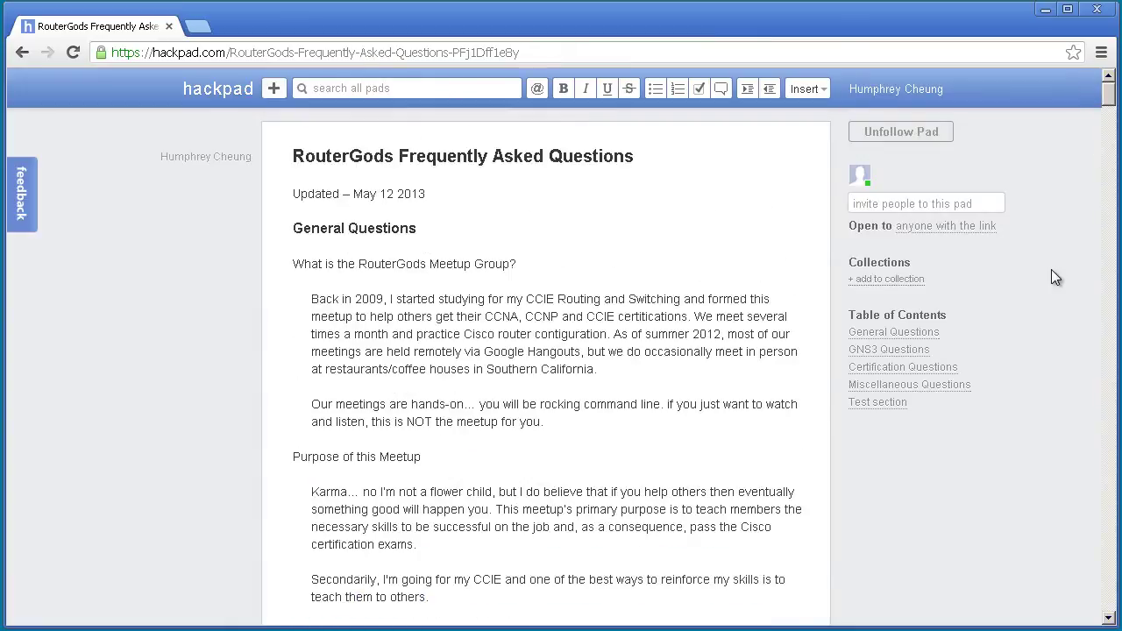
- Examine the pad's invitation field, the kinds of content that can be inserted and the options for who can open it
click(987, 203)
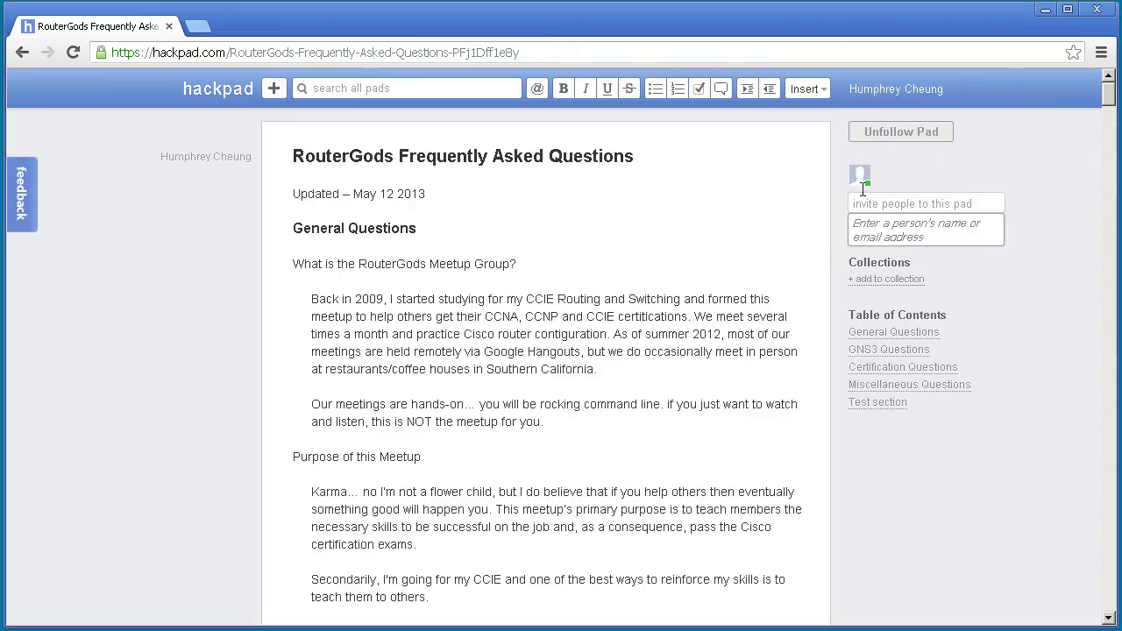
click(815, 89)
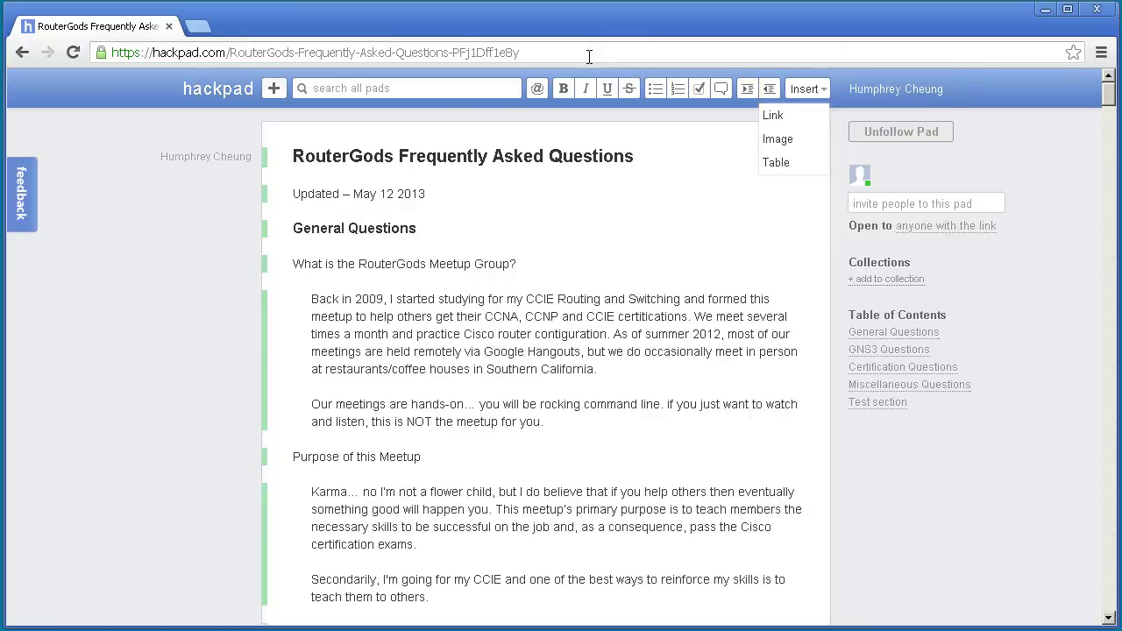
click(908, 239)
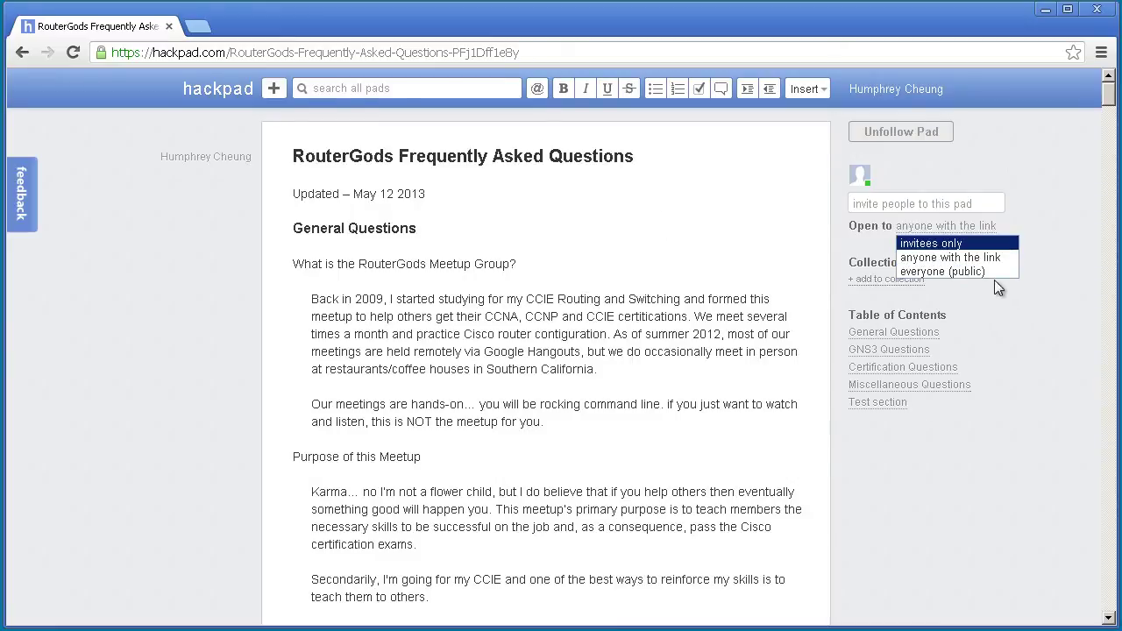
click(1033, 440)
- Switch moderation of changes on and back off for the pad
drag(1110, 109, 1110, 601)
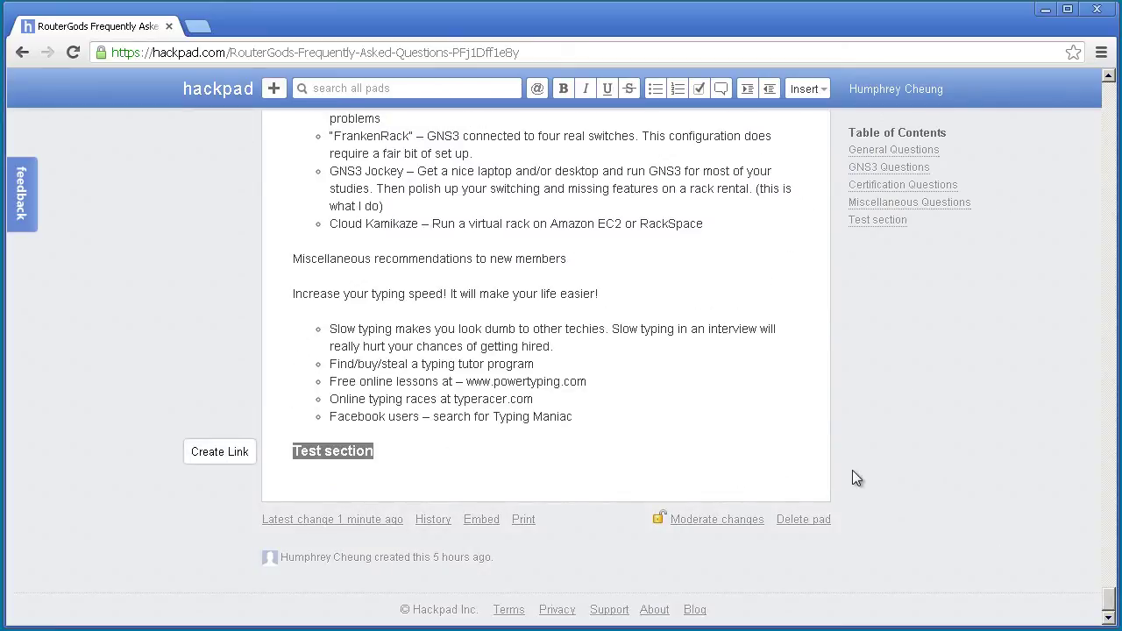
click(726, 524)
click(727, 524)
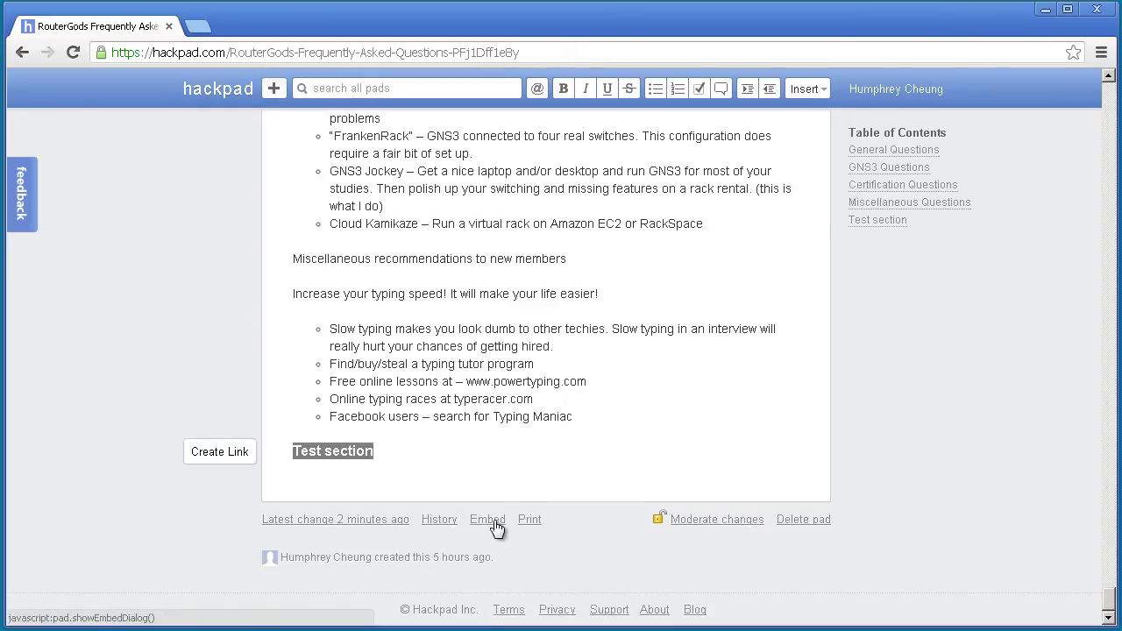
- Add three lines of filler text below the "Test section" heading: "stnoahuaoeu", "sthaouesthaeou" and "saoehustaeohu"
click(522, 477)
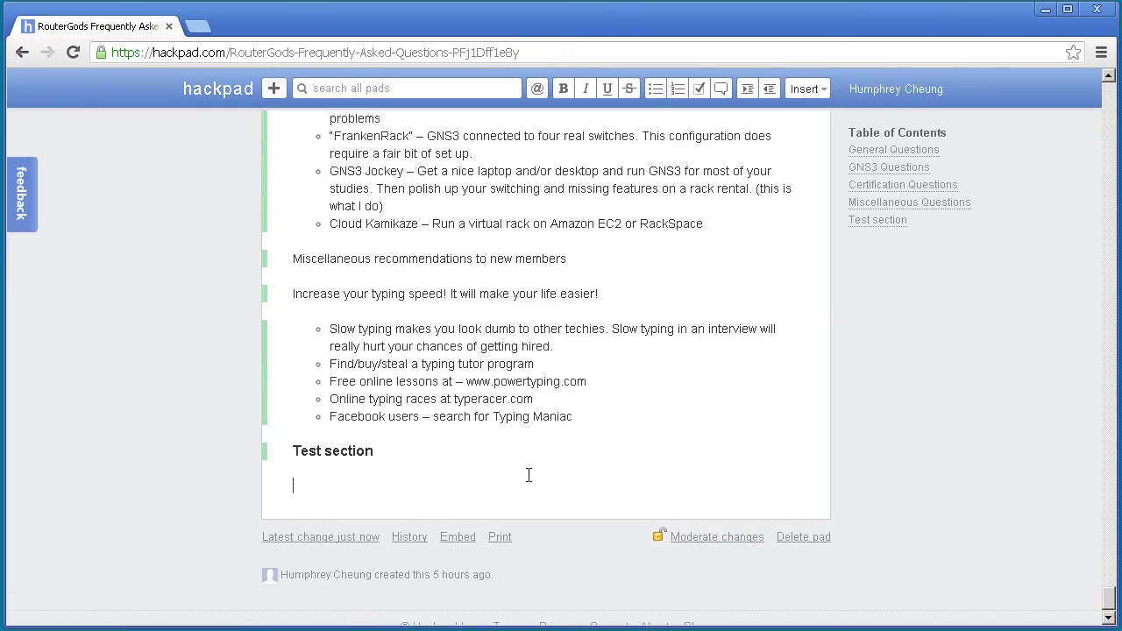
text(stnoahuaoeu)
key(Return)
text(sthaouesthaeou)
key(Return)
text(saoehustaeohu)
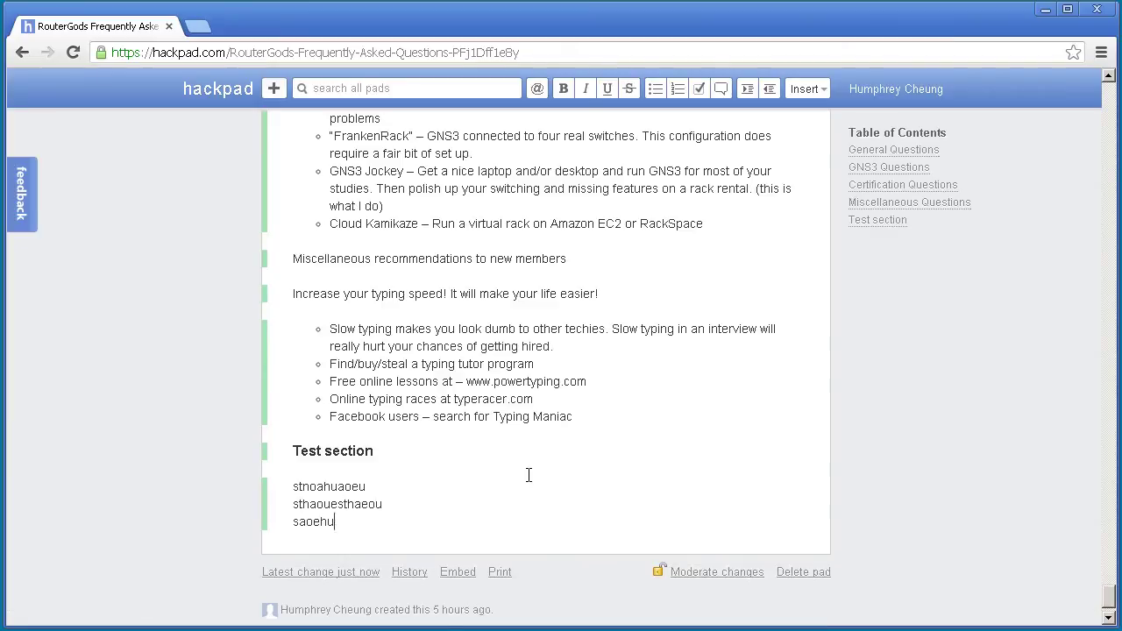
key(Return)
- Open the pad's latest changes and review the recorded edits
scroll(506, 466, down, 2)
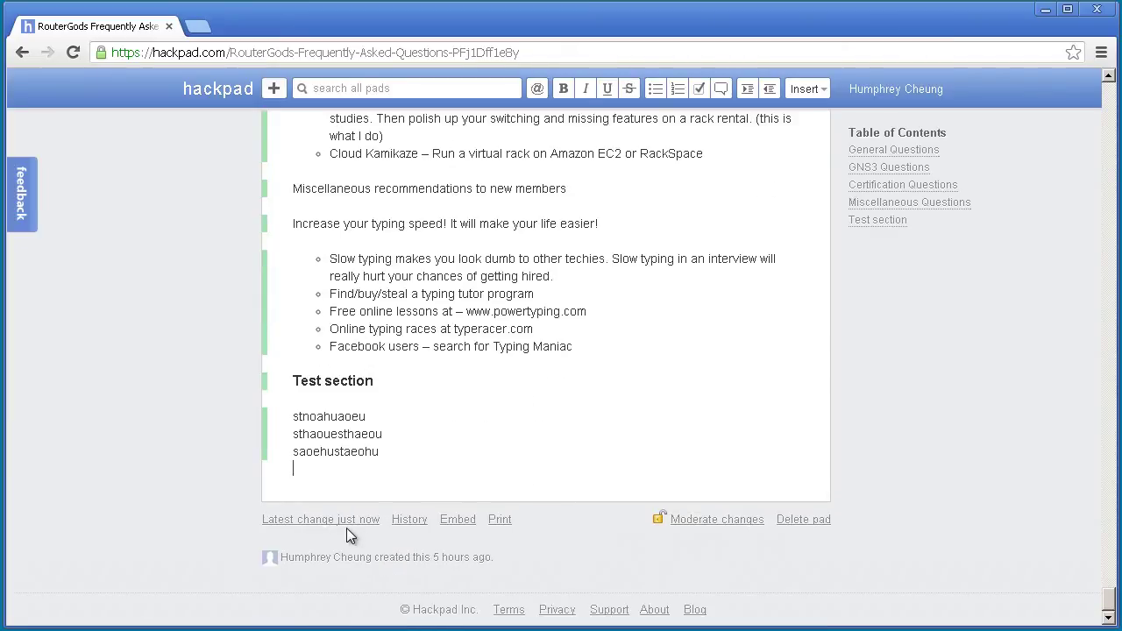
click(346, 523)
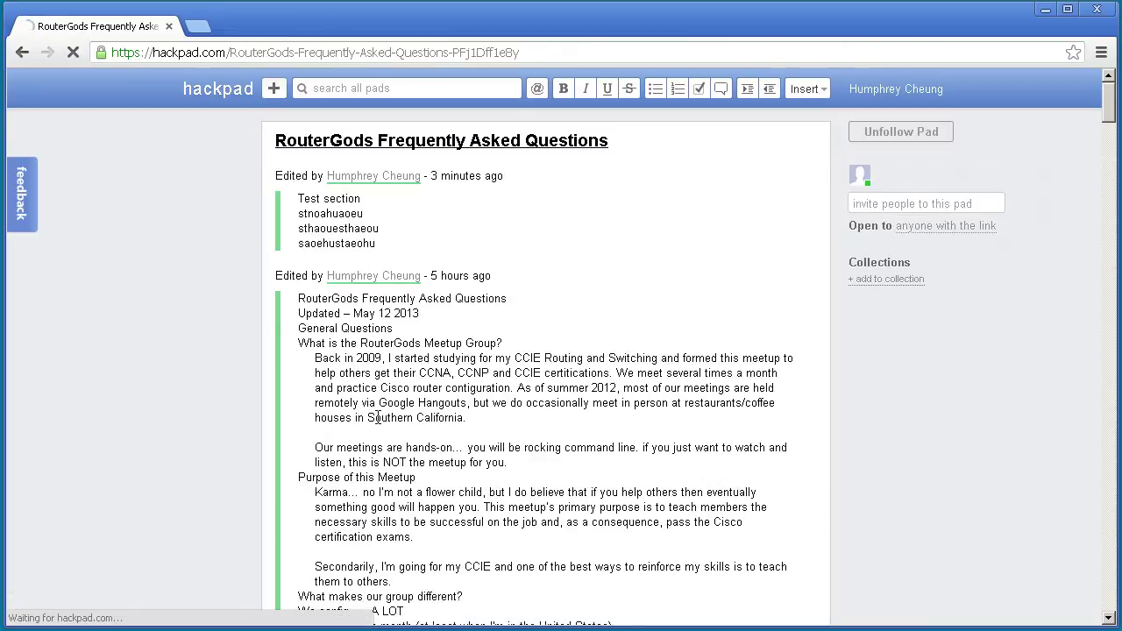
scroll(291, 267, down, 1)
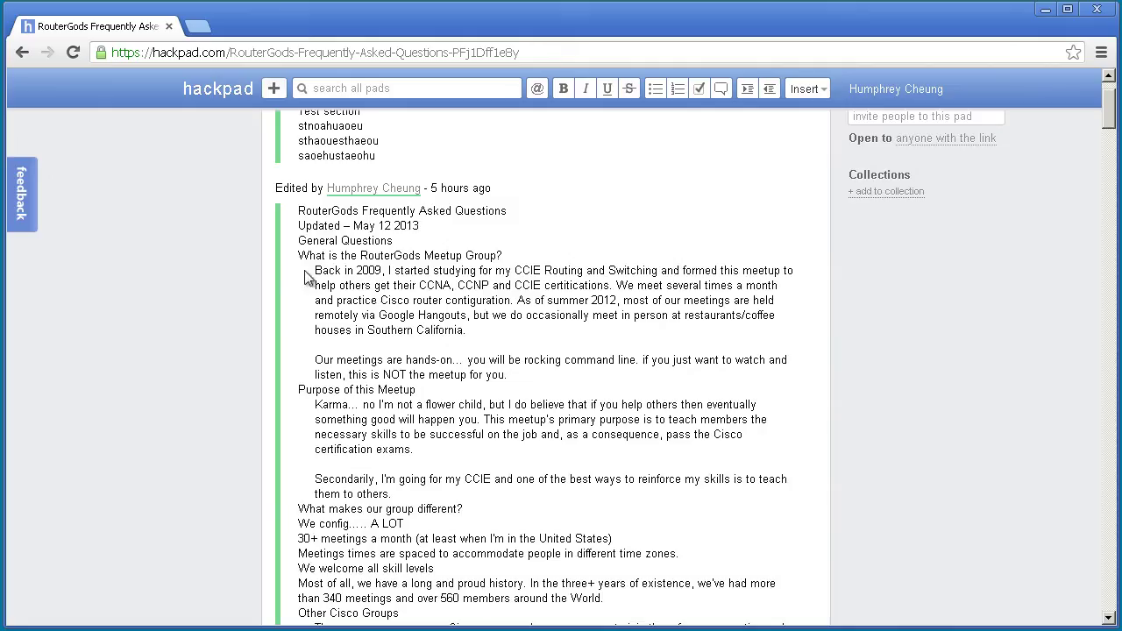
- Read through the older recorded edits, return to the pad and open its history
scroll(336, 267, down, 1)
scroll(434, 249, up, 1)
scroll(441, 194, up, 1)
scroll(465, 260, down, 3)
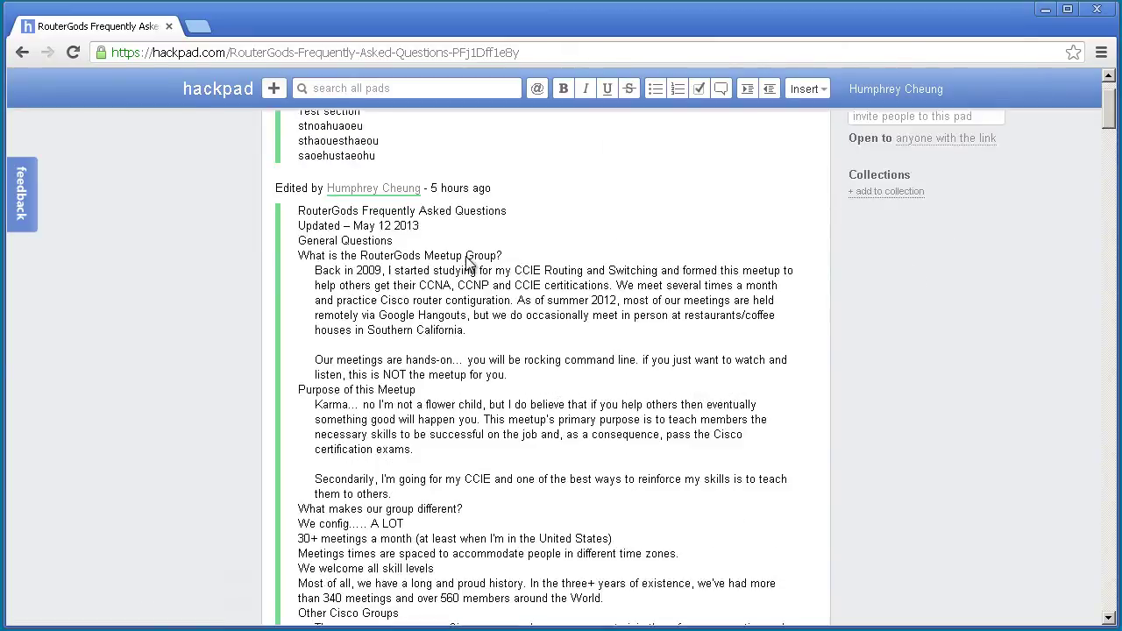
scroll(444, 281, down, 12)
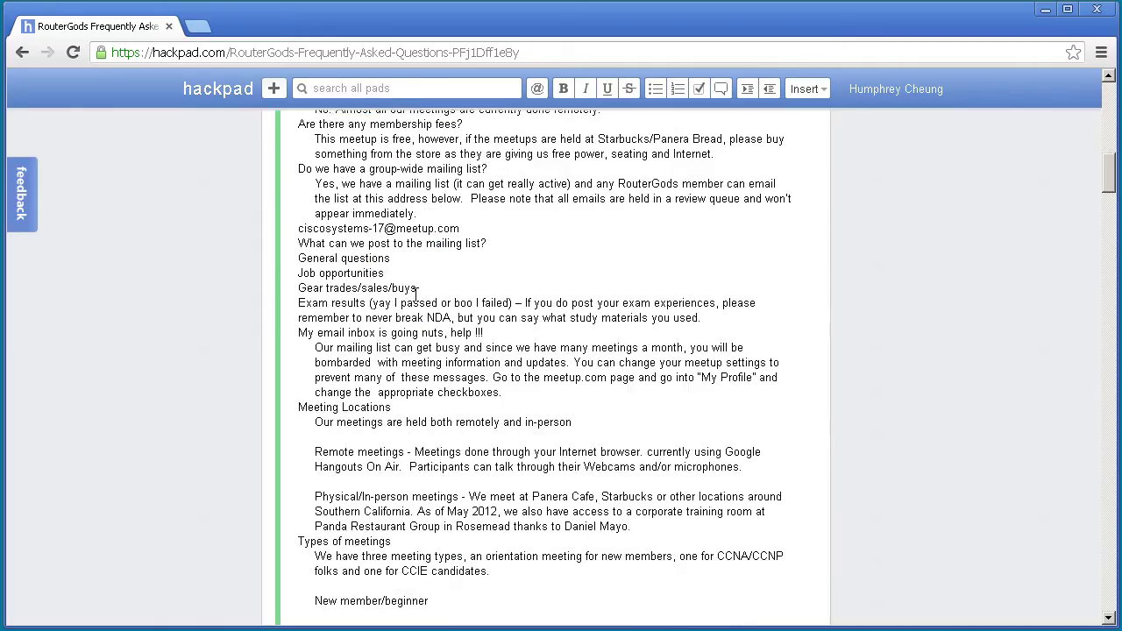
scroll(415, 296, up, 14)
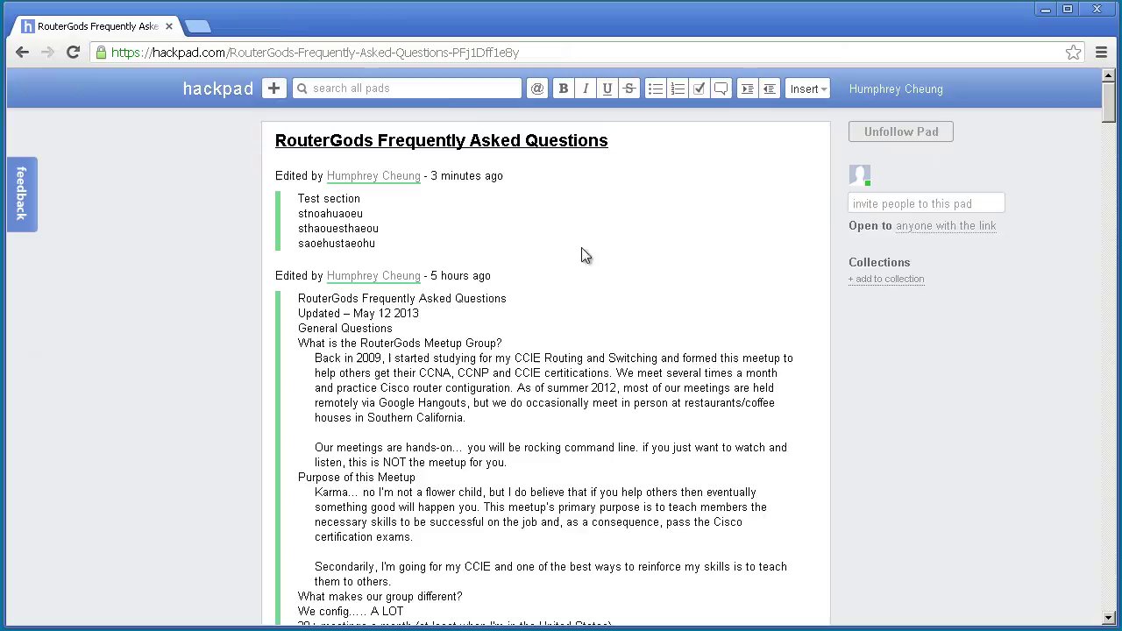
click(596, 210)
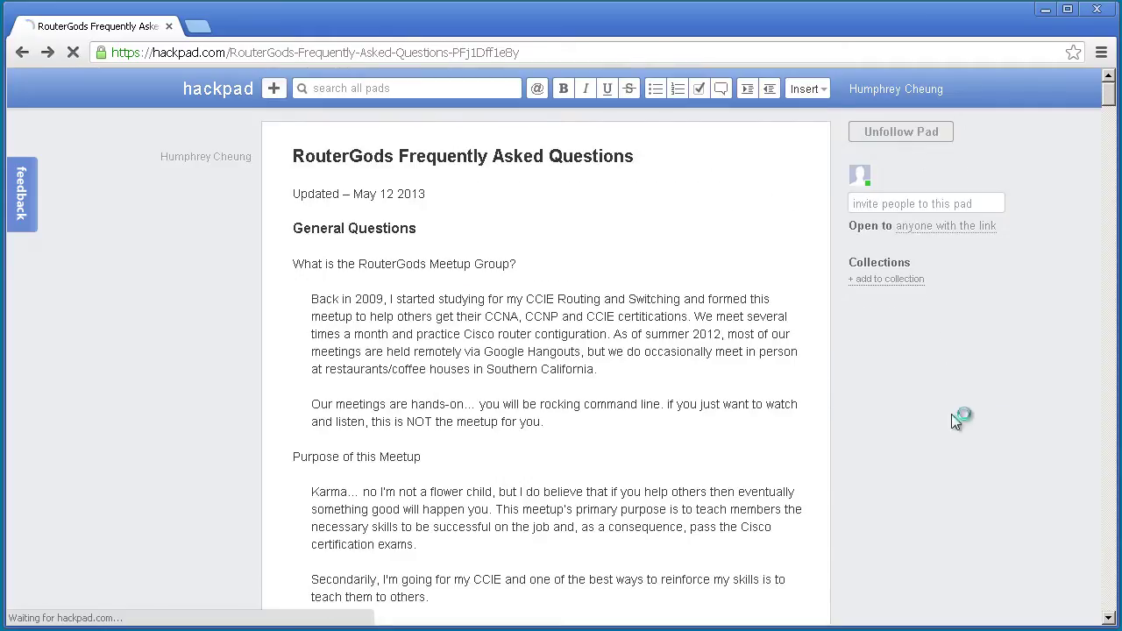
drag(1109, 101, 1108, 597)
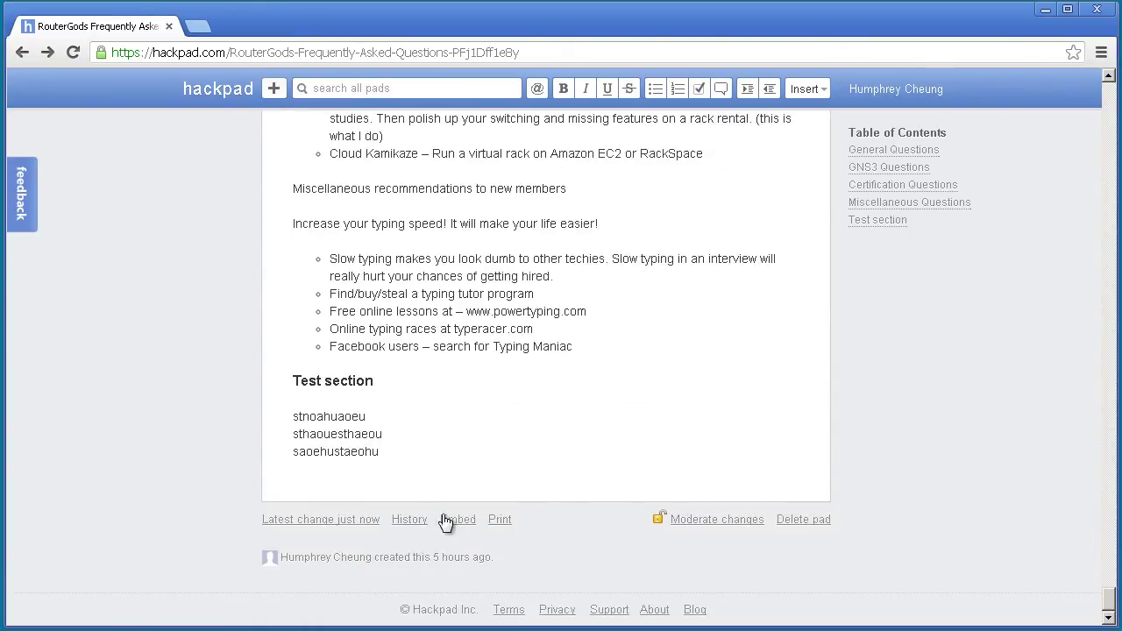
click(410, 520)
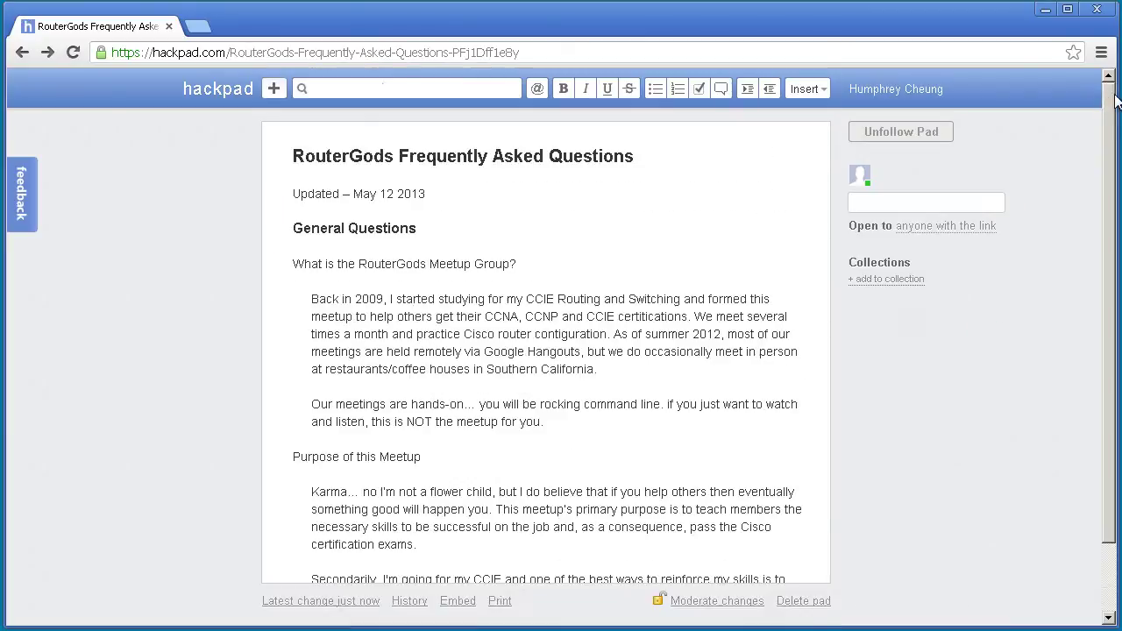
- Open the printable version of the pad, look through it and return to the pad
scroll(910, 362, down, 10)
scroll(920, 374, down, 15)
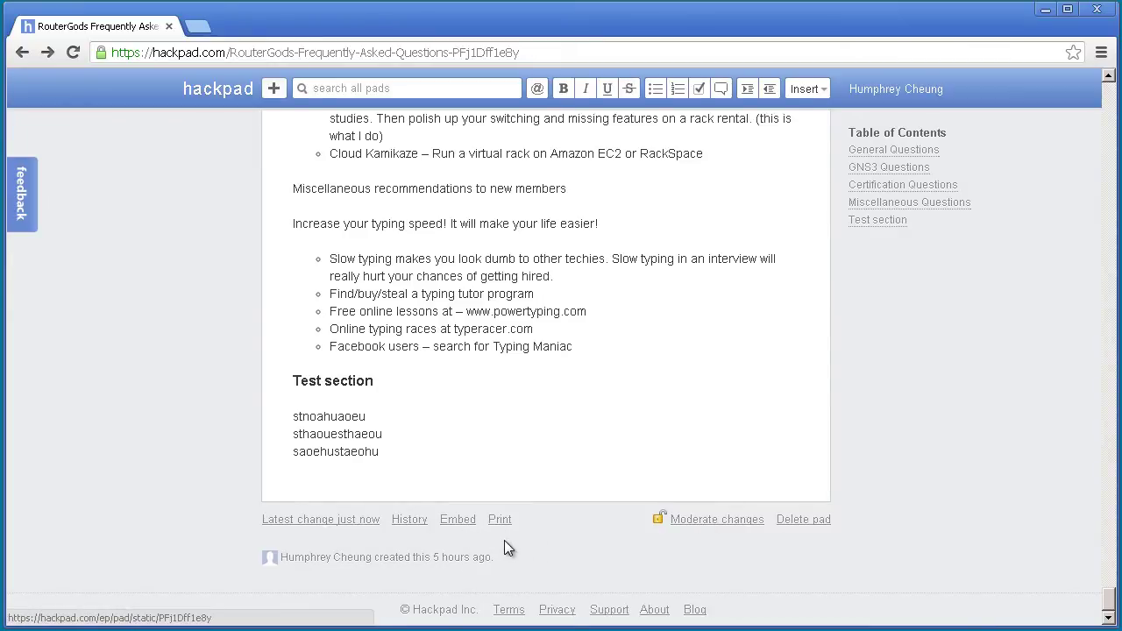
click(501, 525)
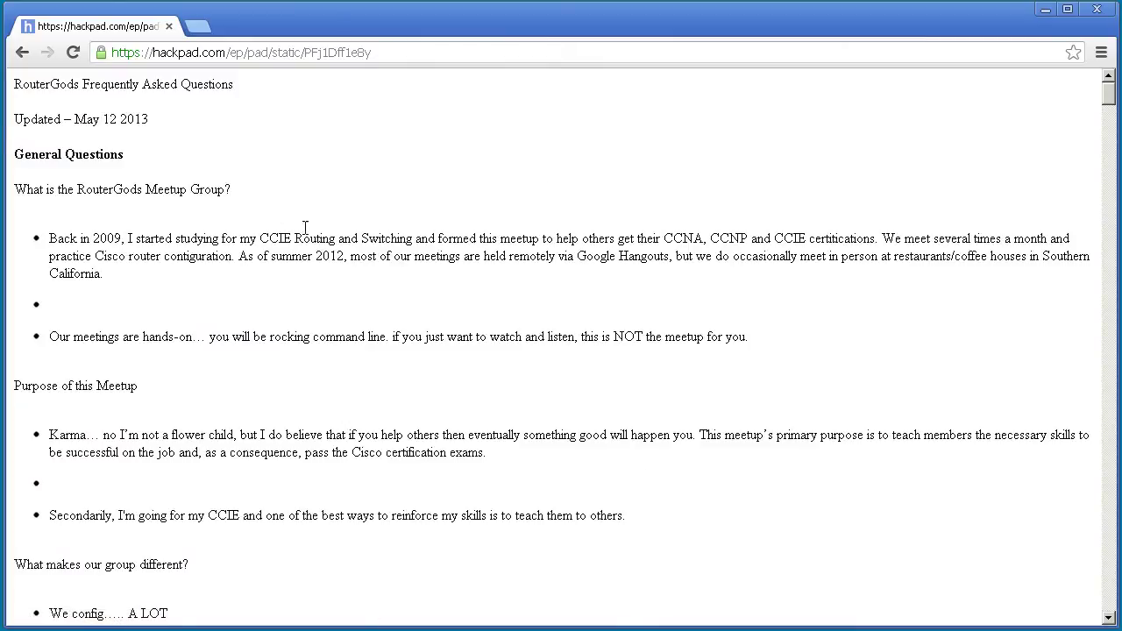
right_click(172, 290)
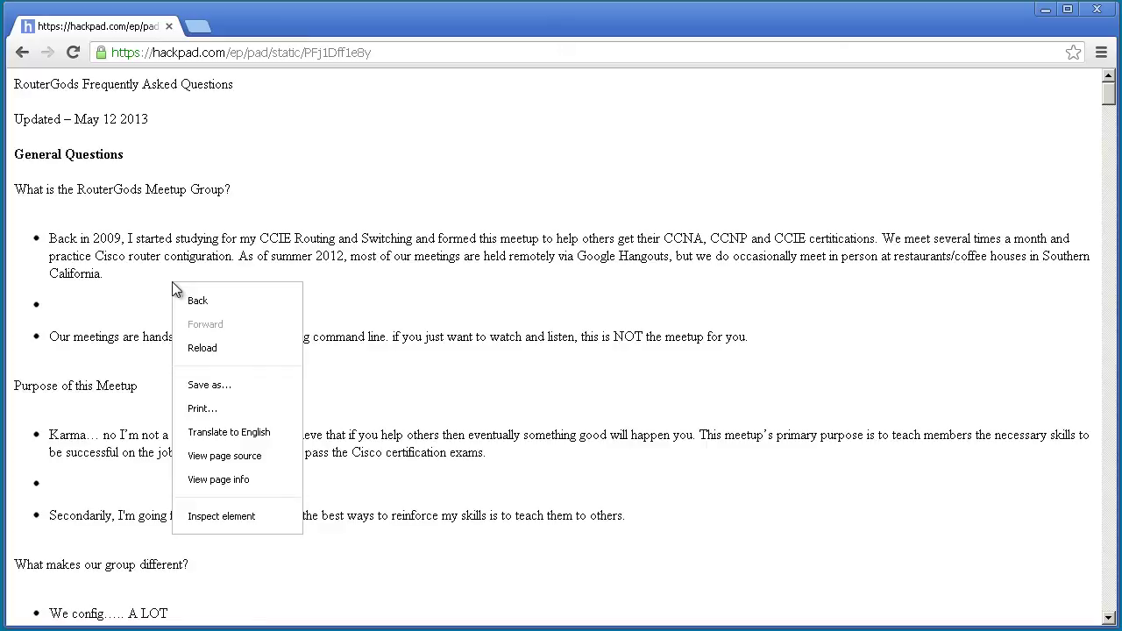
click(447, 178)
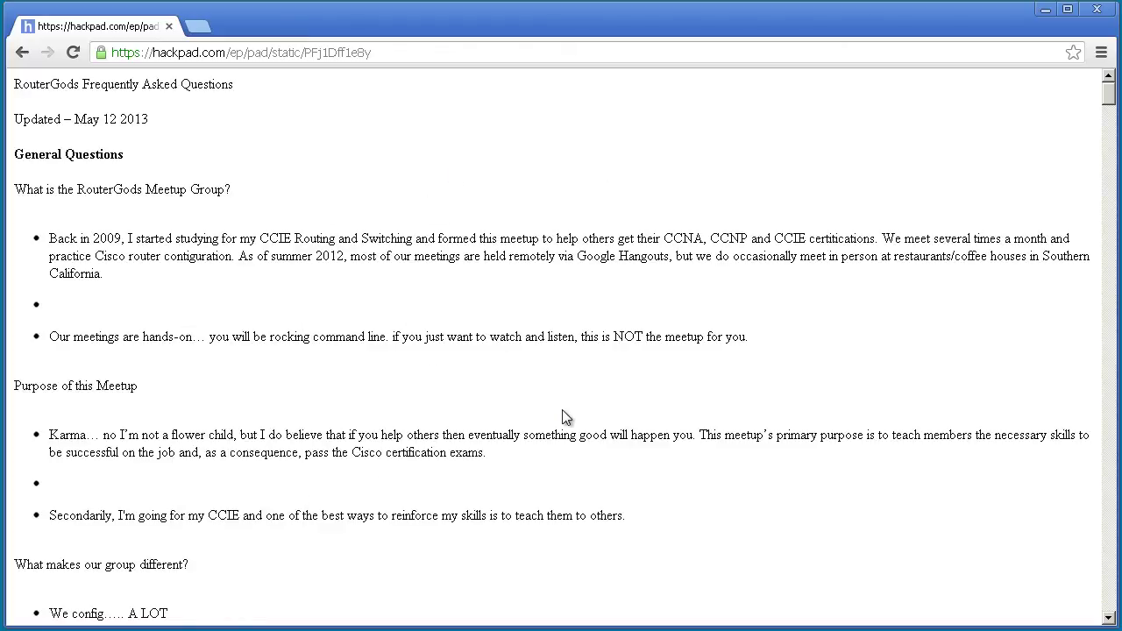
scroll(565, 417, down, 9)
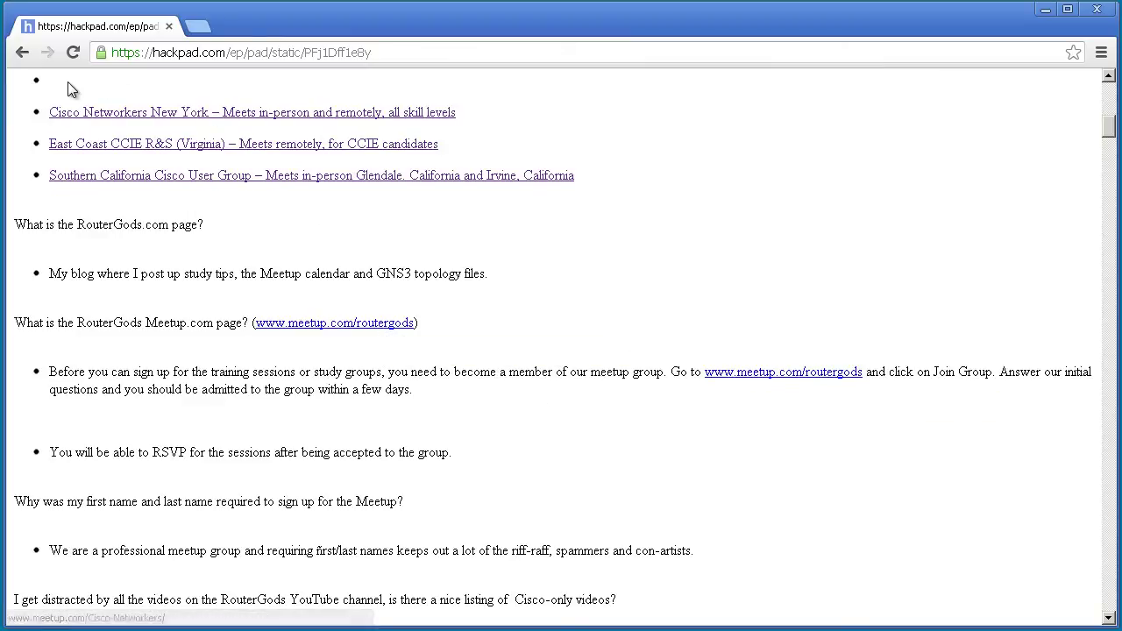
click(22, 52)
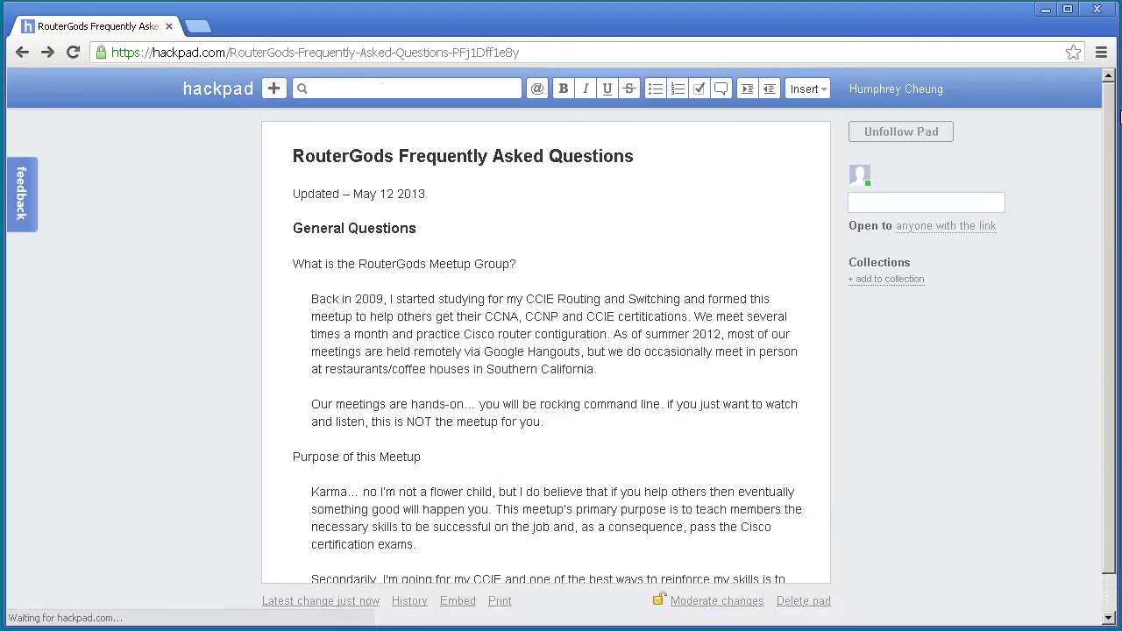
- View the code for embedding this pad in a web page and close it
scroll(545, 350, down, 15)
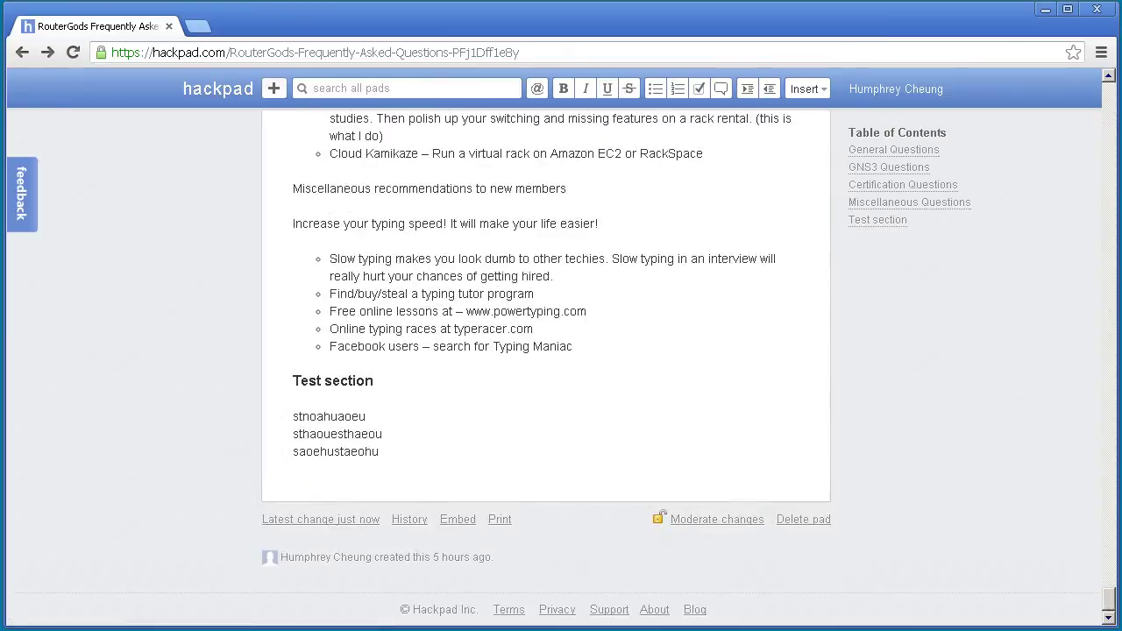
click(459, 520)
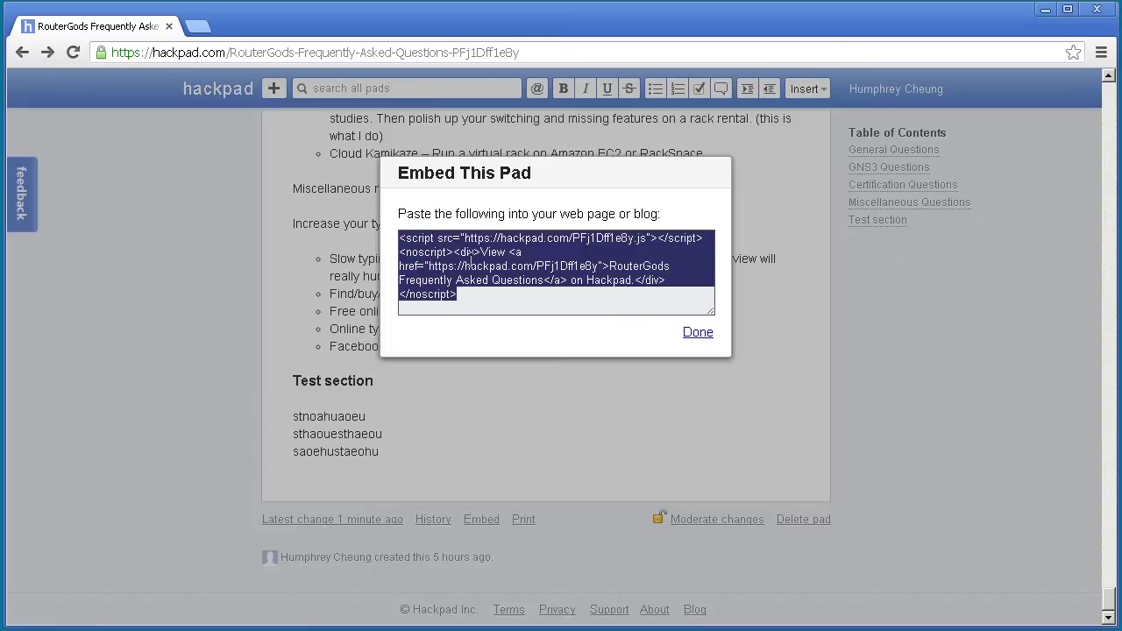
click(698, 334)
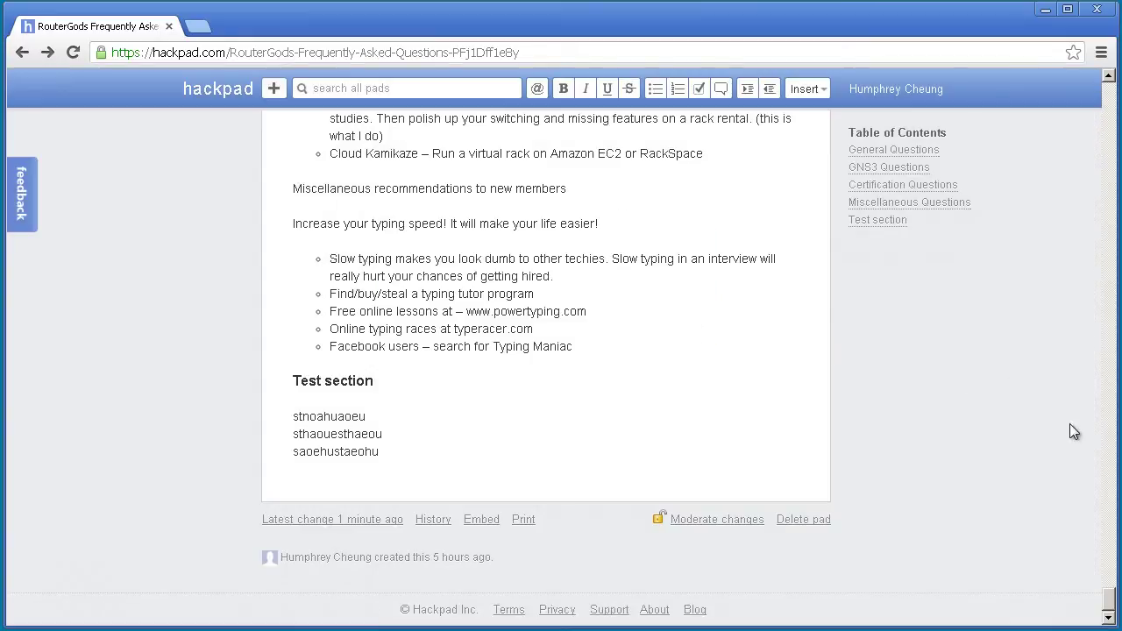
- Create a new pad
drag(1110, 599, 1113, 60)
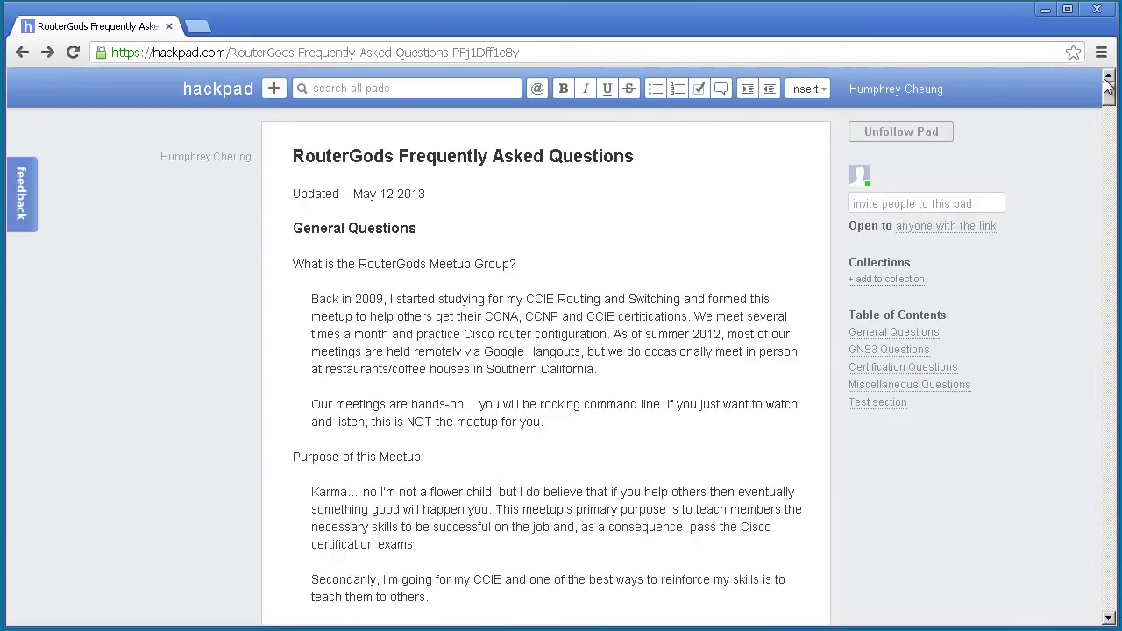
scroll(1107, 109, down, 3)
scroll(1107, 109, up, 3)
click(275, 92)
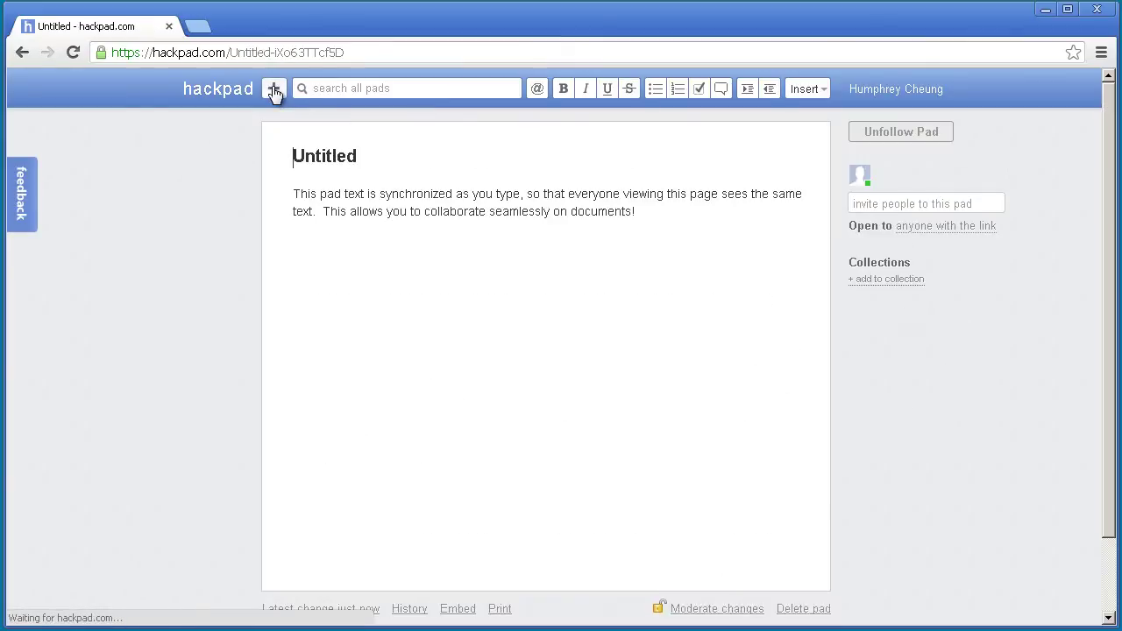
double_click(320, 157)
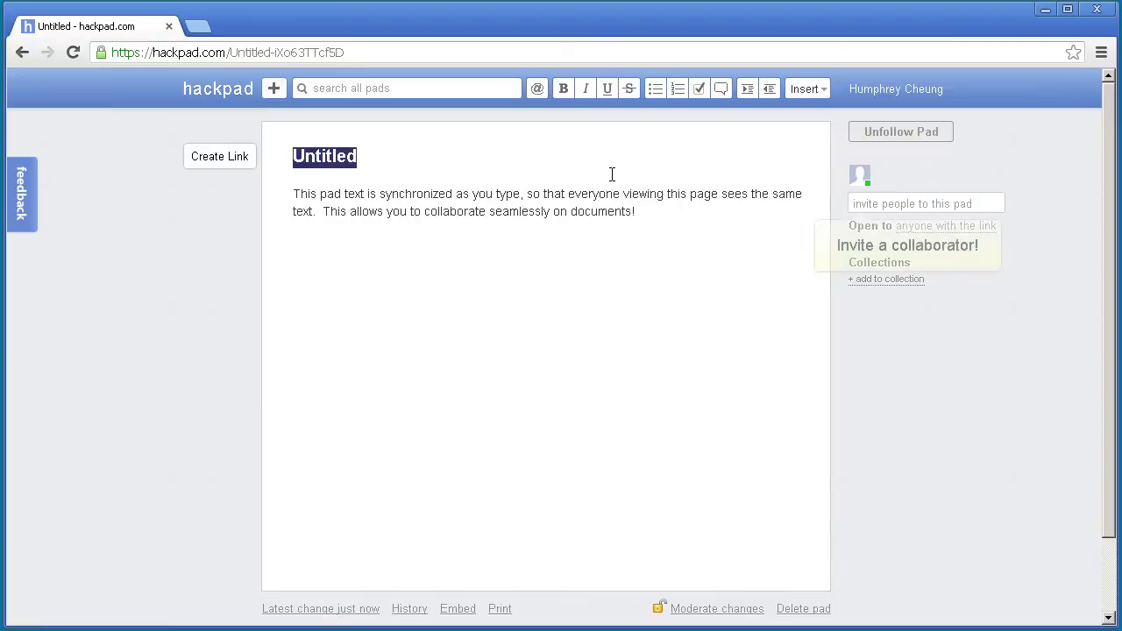
click(907, 396)
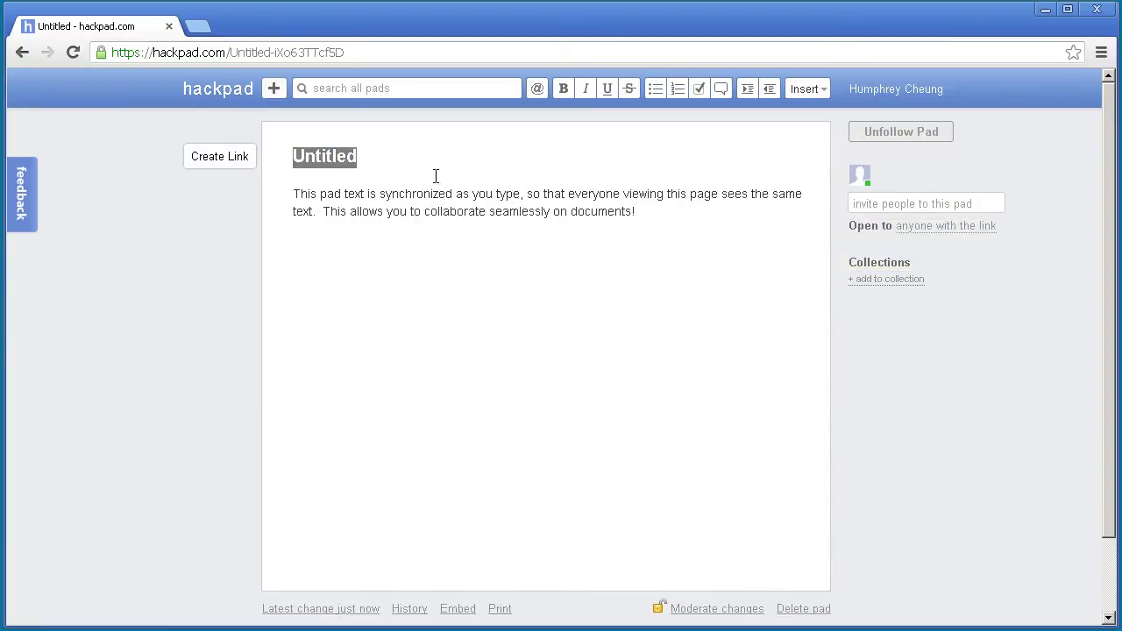
- Add the line "Frequently Asked Questions" below the new pad's introductory text
click(419, 208)
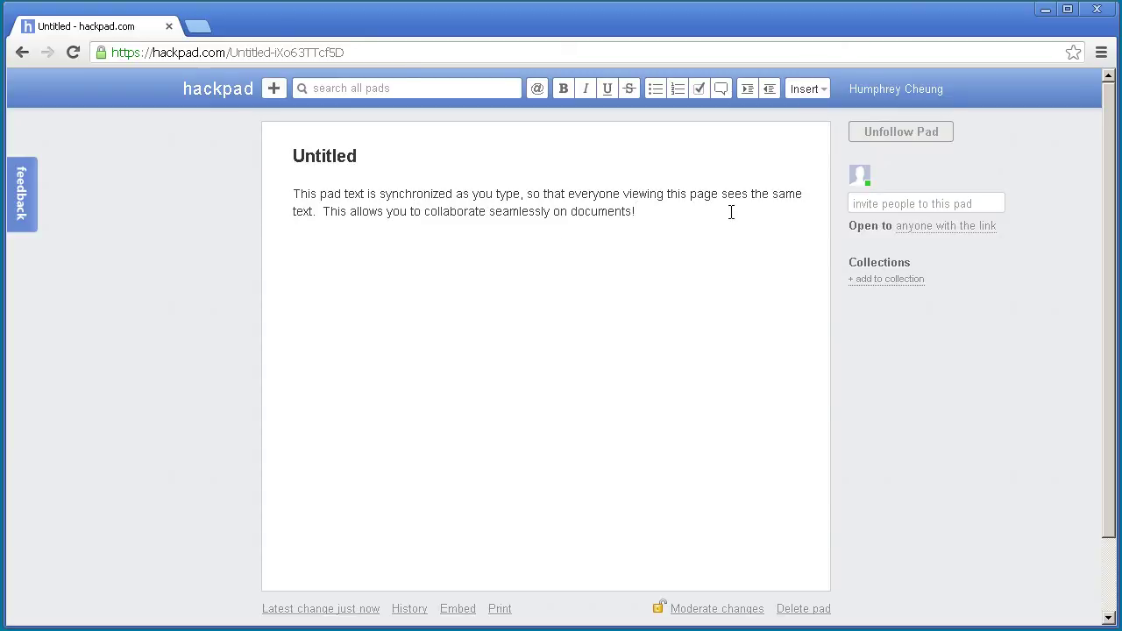
key(Return)
key(Return)
text(Freq)
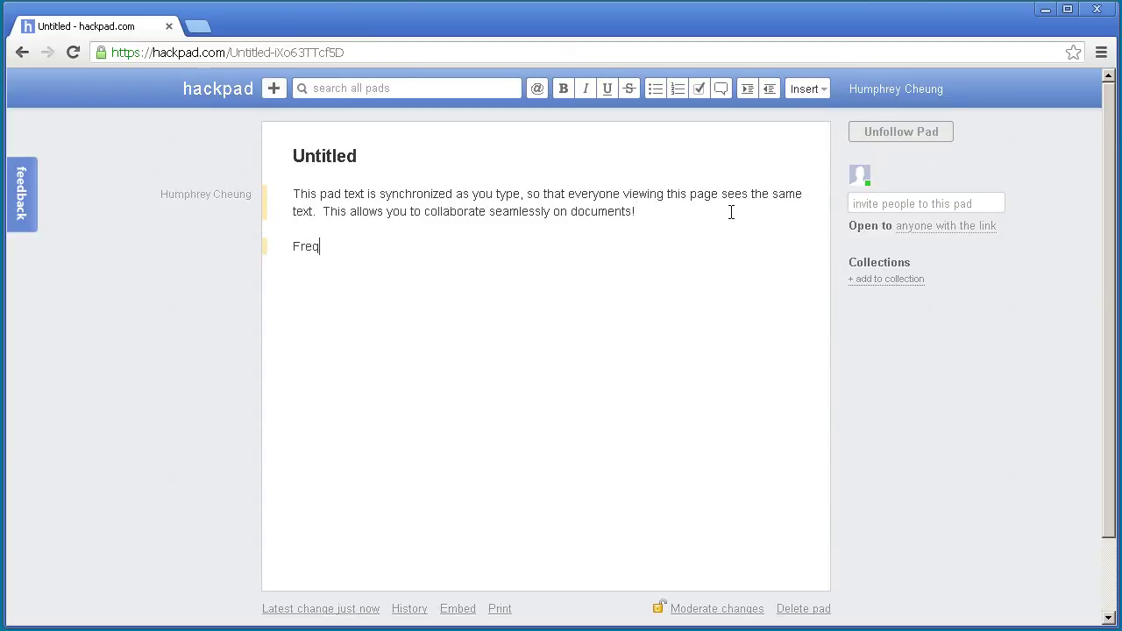
text(uently Asked Questions)
- Link the "Frequently Asked Questions" line to the existing pad "RouterGods Frequently Asked Questions" and follow the link
drag(491, 244, 283, 242)
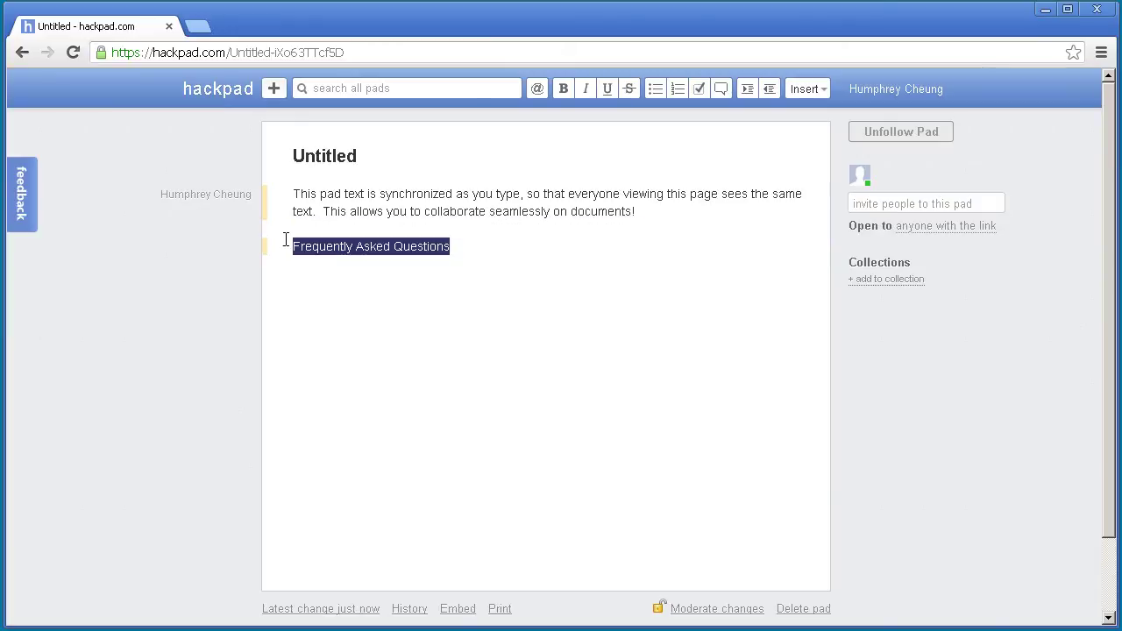
click(234, 250)
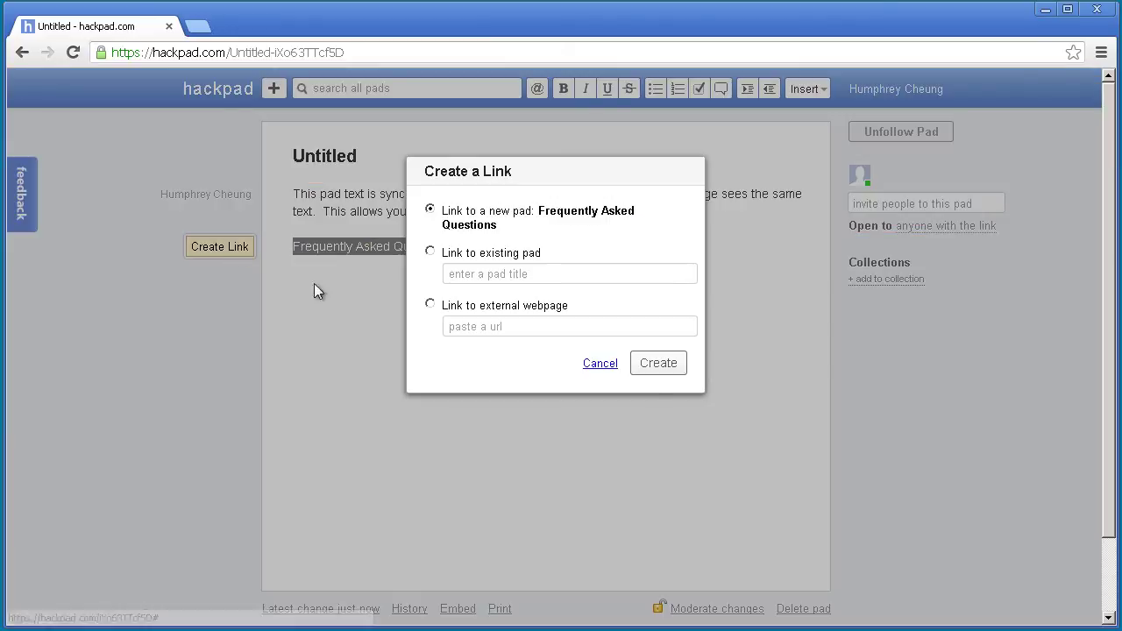
click(431, 252)
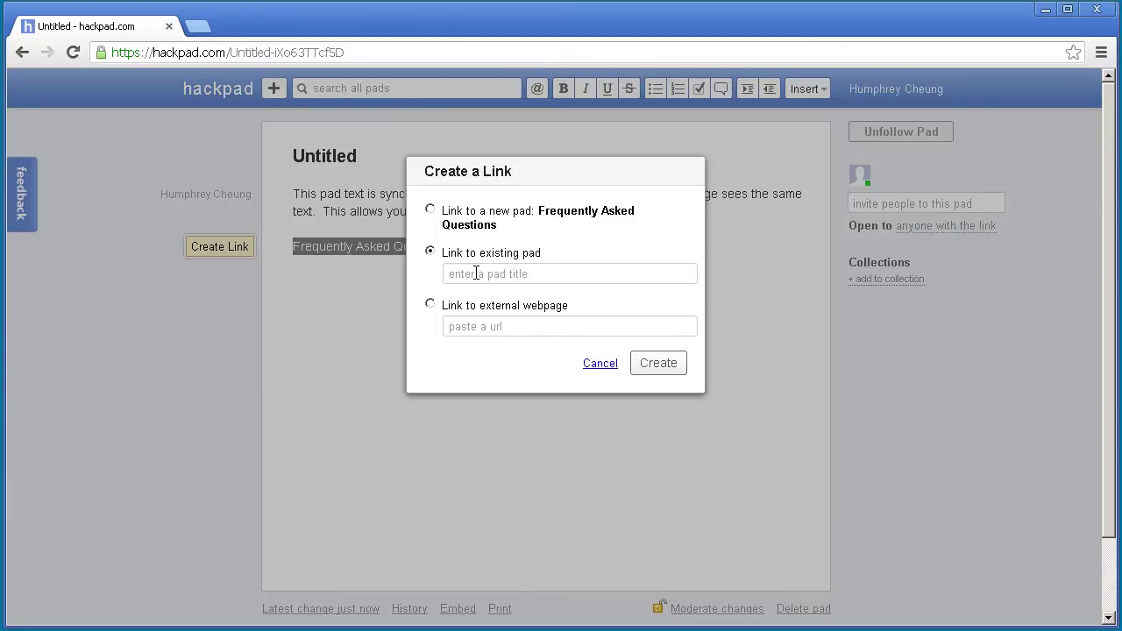
text(frequently)
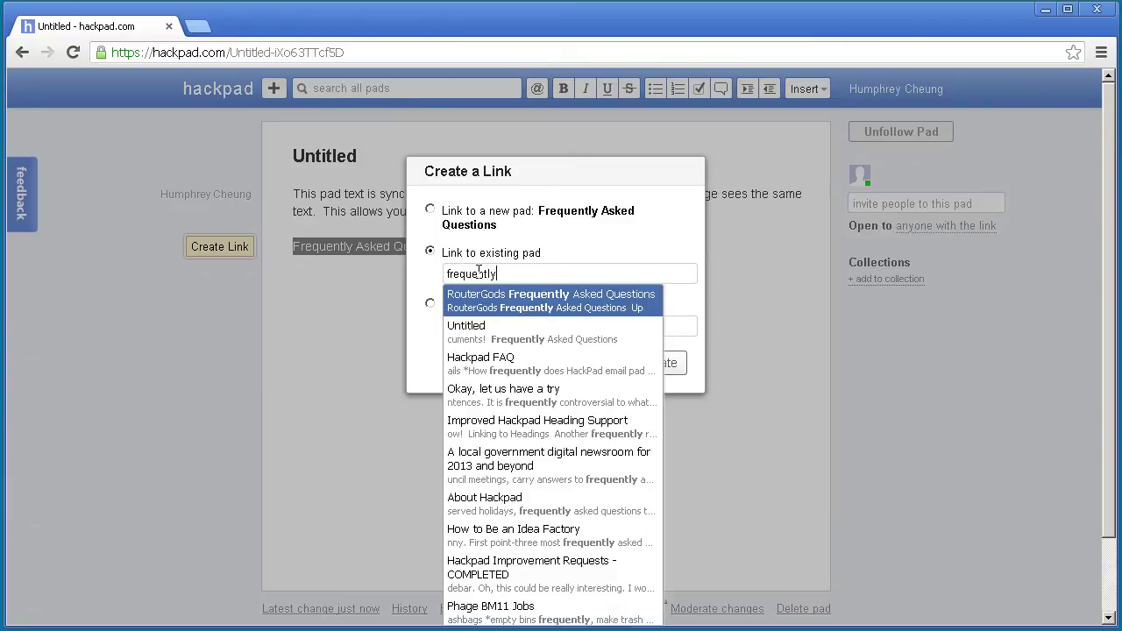
click(495, 311)
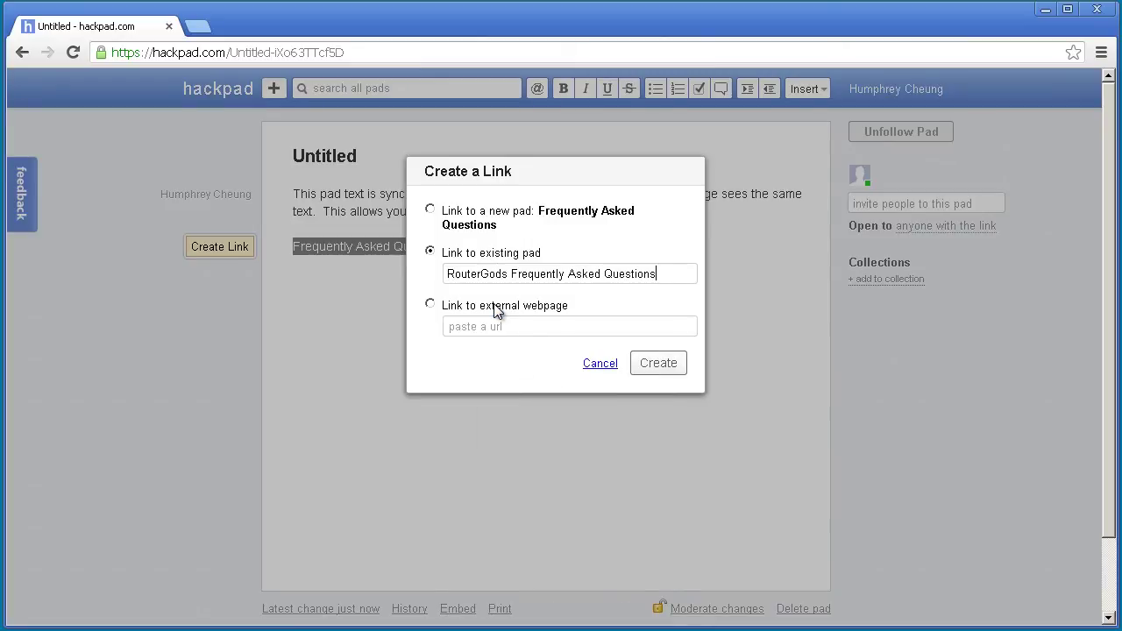
click(650, 378)
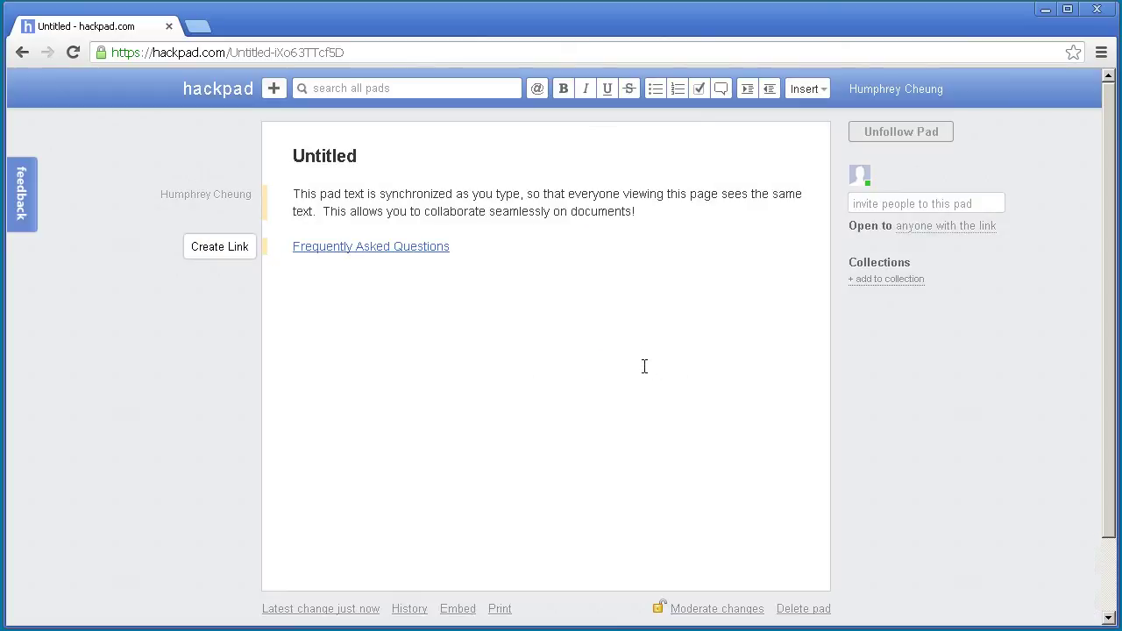
click(418, 248)
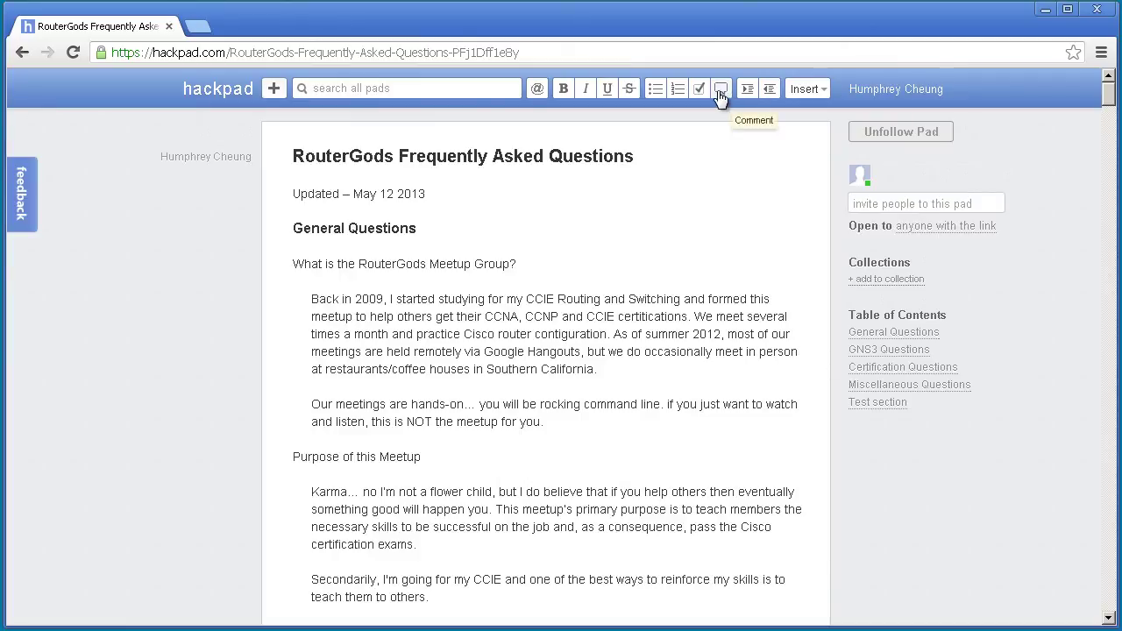
- Add the lines "check pupils", "check blood pressure", "raise arm" and "count to three" below the "Updated – May 12 2013" line
click(544, 202)
key(Return)
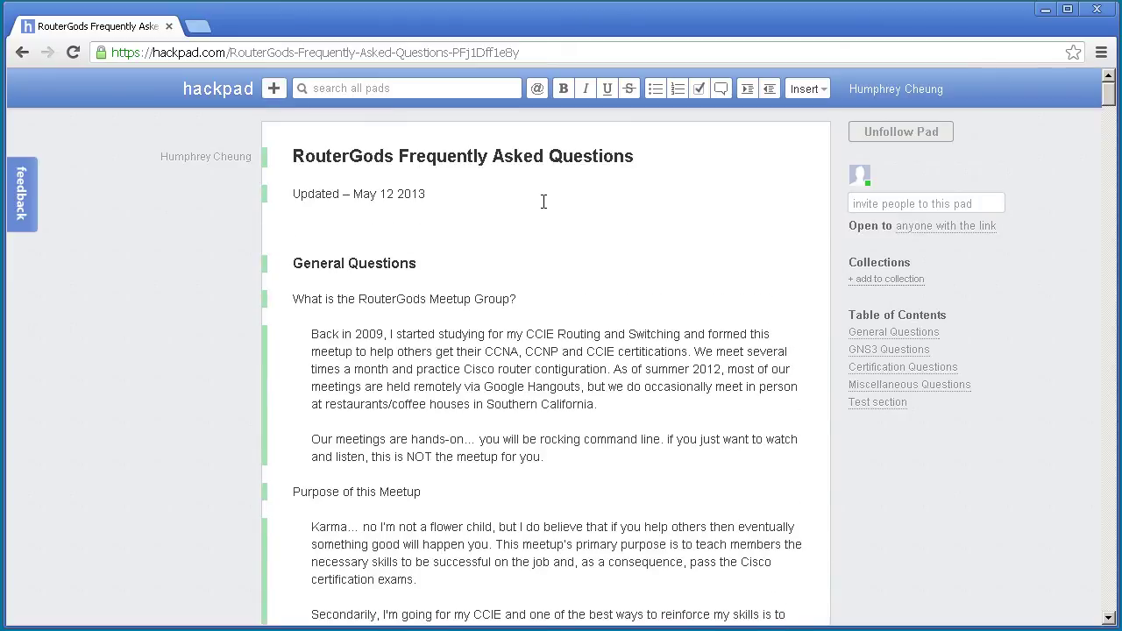
text(check pupils)
key(Return)
text(check blo)
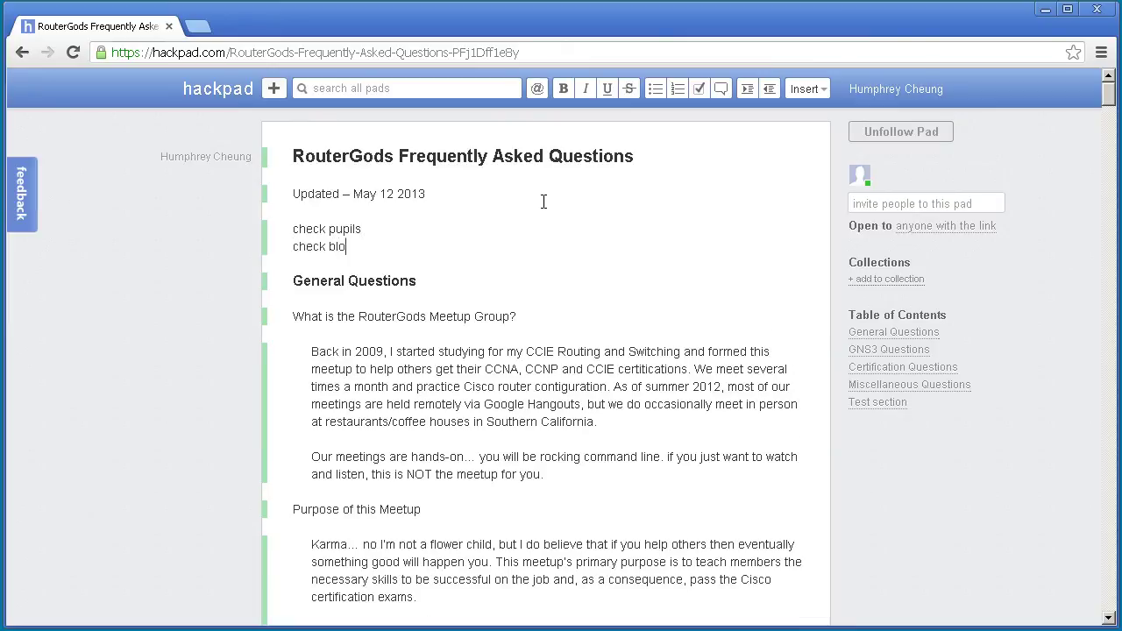
text(od pressure)
key(Return)
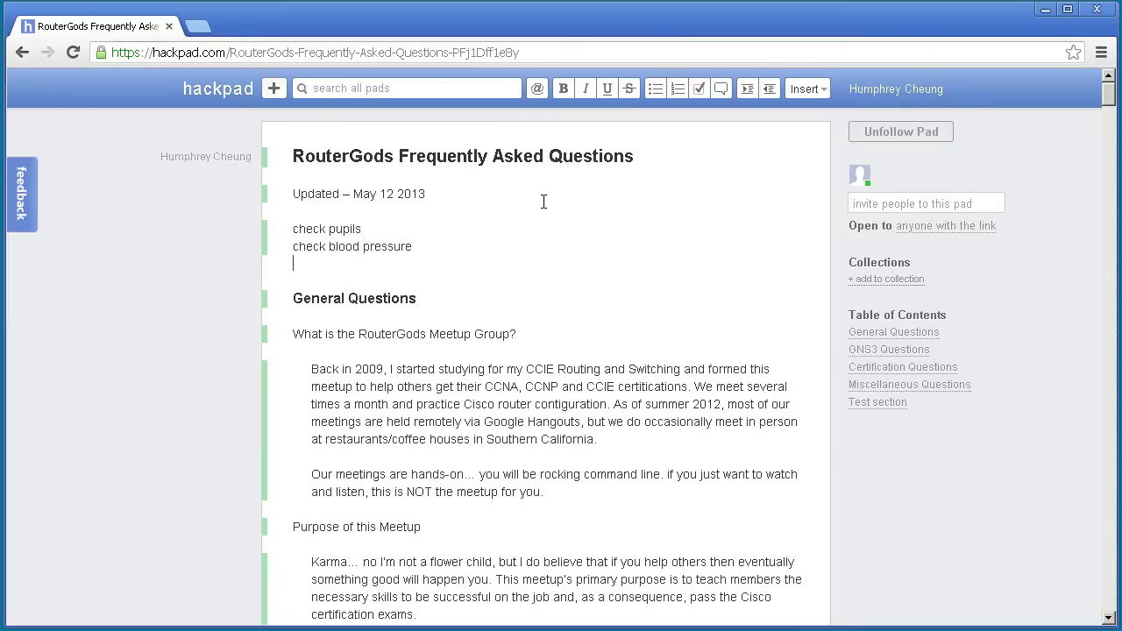
text(raise arm)
key(Return)
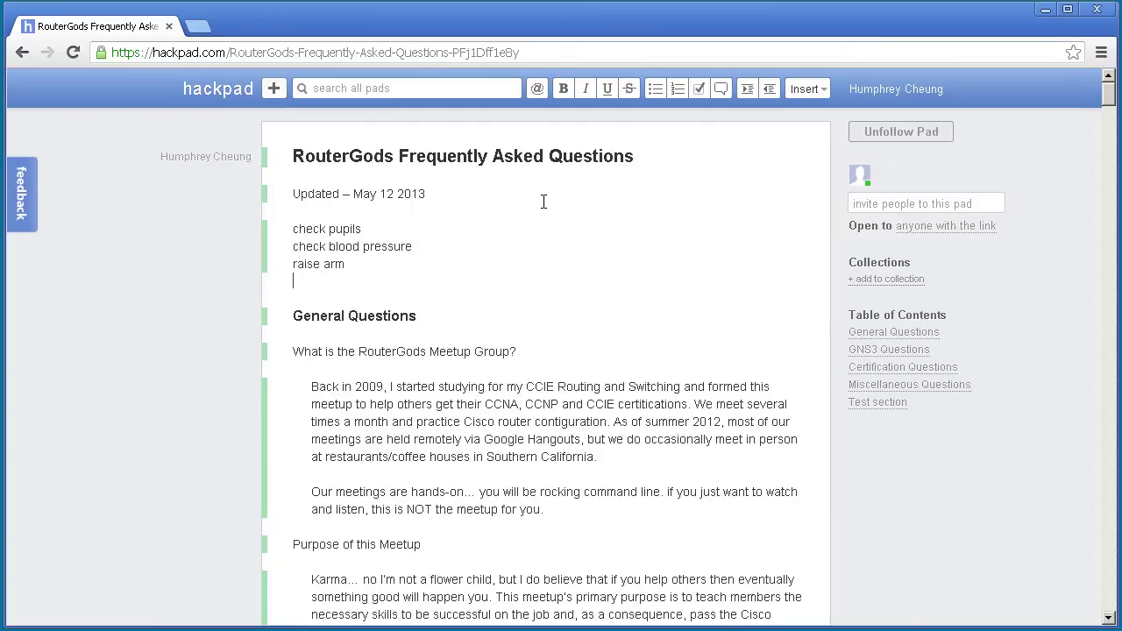
text(county)
key(BackSpace)
text(to three)
key(Return)
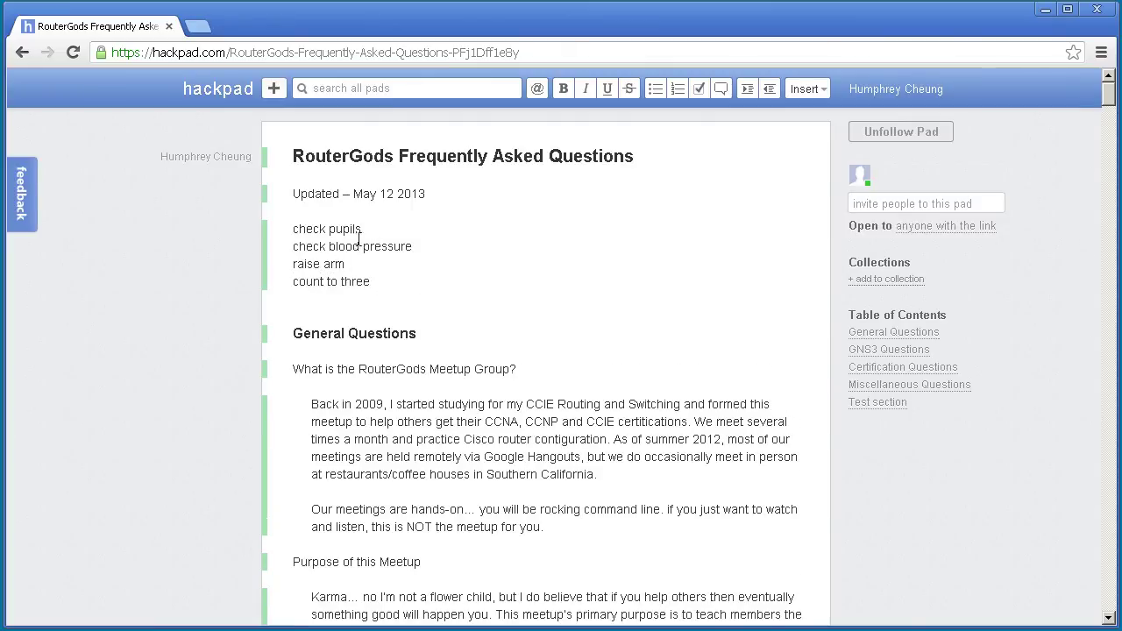
- Turn the four lines from "check pupils" to "count to three" into a task list
drag(388, 290, 292, 230)
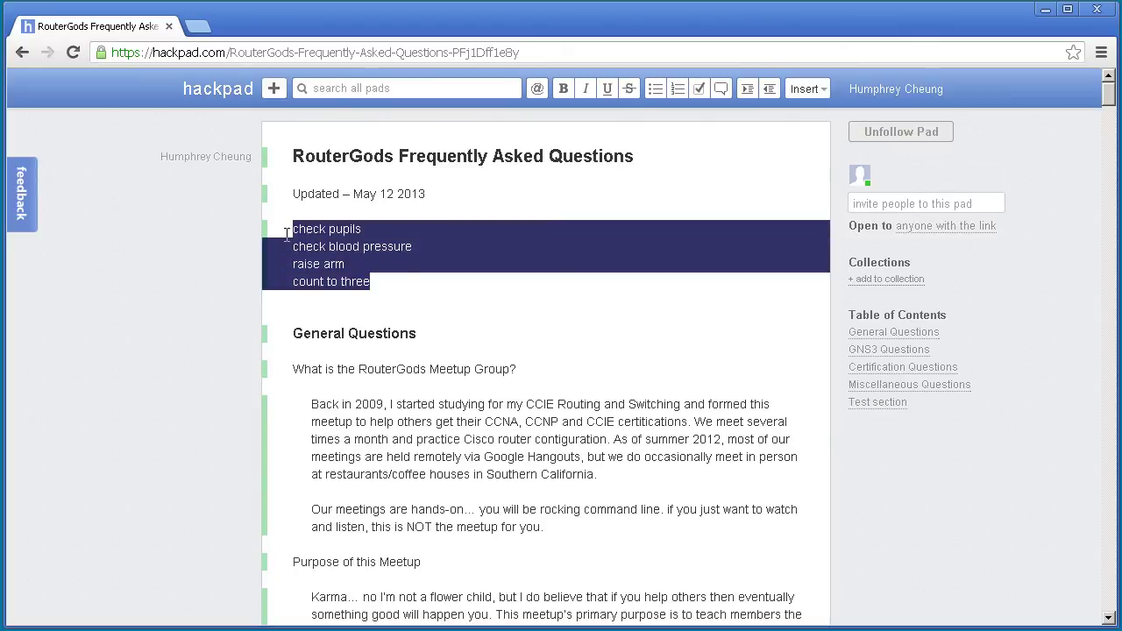
click(700, 92)
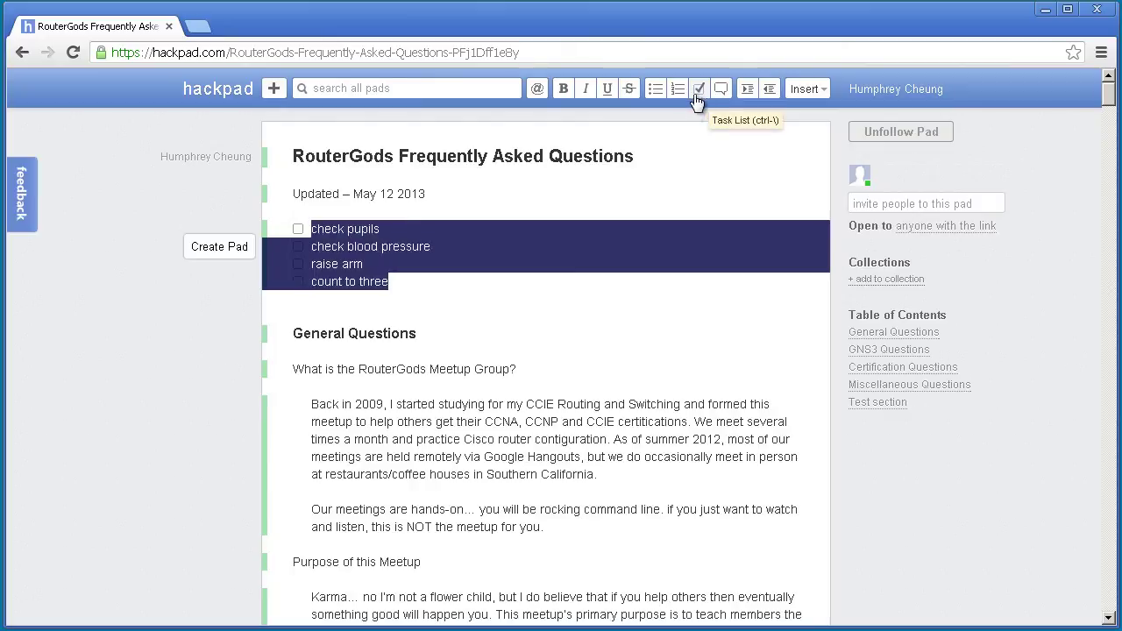
click(496, 283)
click(309, 306)
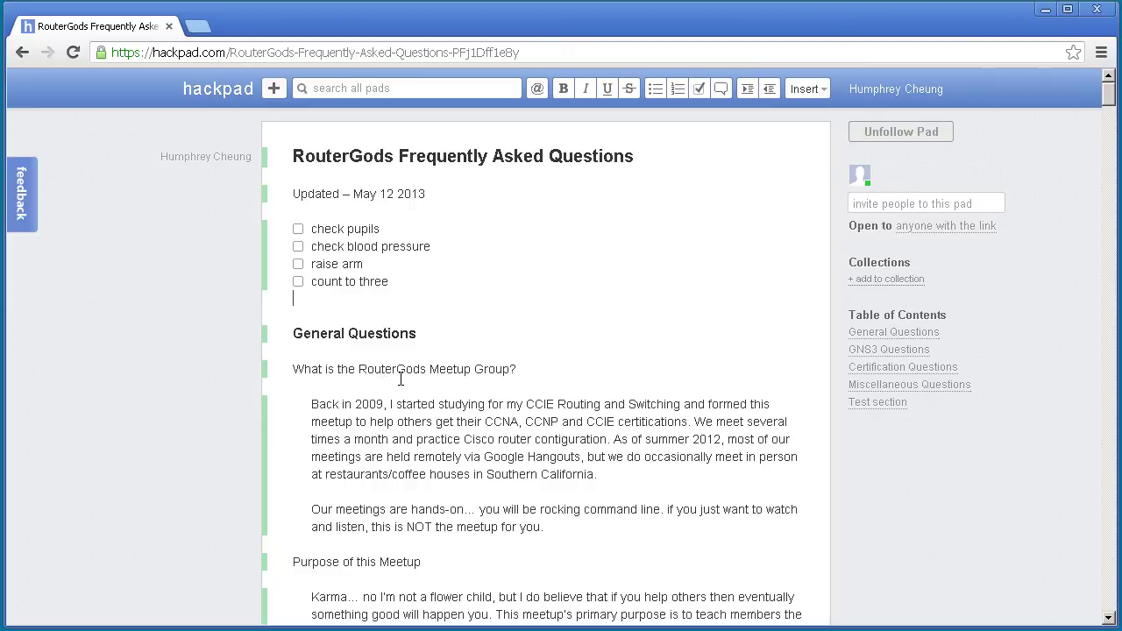
- Add a comment with the filler text "suohetustheosutnaeotu" below the task list and erase its text
click(722, 89)
text(suohetustheosutnaeotu)
key(BackSpace)
key(BackSpace)
key(BackSpace)
key(BackSpace)
key(BackSpace)
key(BackSpace)
key(BackSpace)
key(BackSpace)
key(BackSpace)
key(BackSpace)
key(BackSpace)
key(BackSpace)
key(BackSpace)
key(BackSpace)
key(BackSpace)
key(BackSpace)
key(BackSpace)
key(BackSpace)
key(BackSpace)
key(BackSpace)
- Delete the four-item task list and the comment from the pad
drag(358, 304, 292, 234)
key(BackSpace)
key(BackSpace)
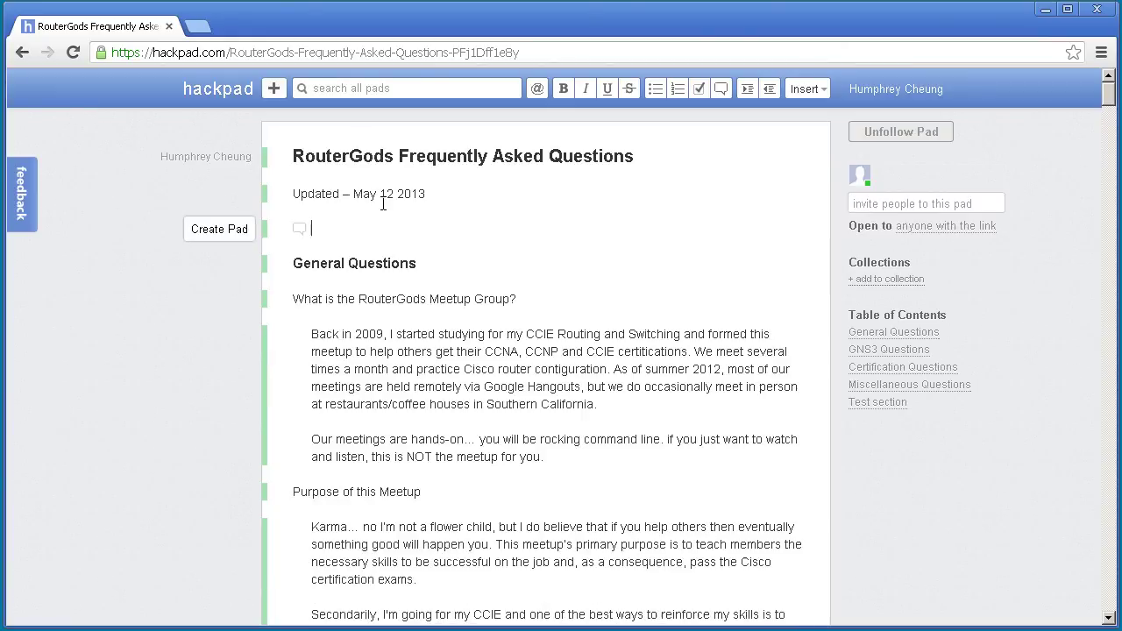
key(BackSpace)
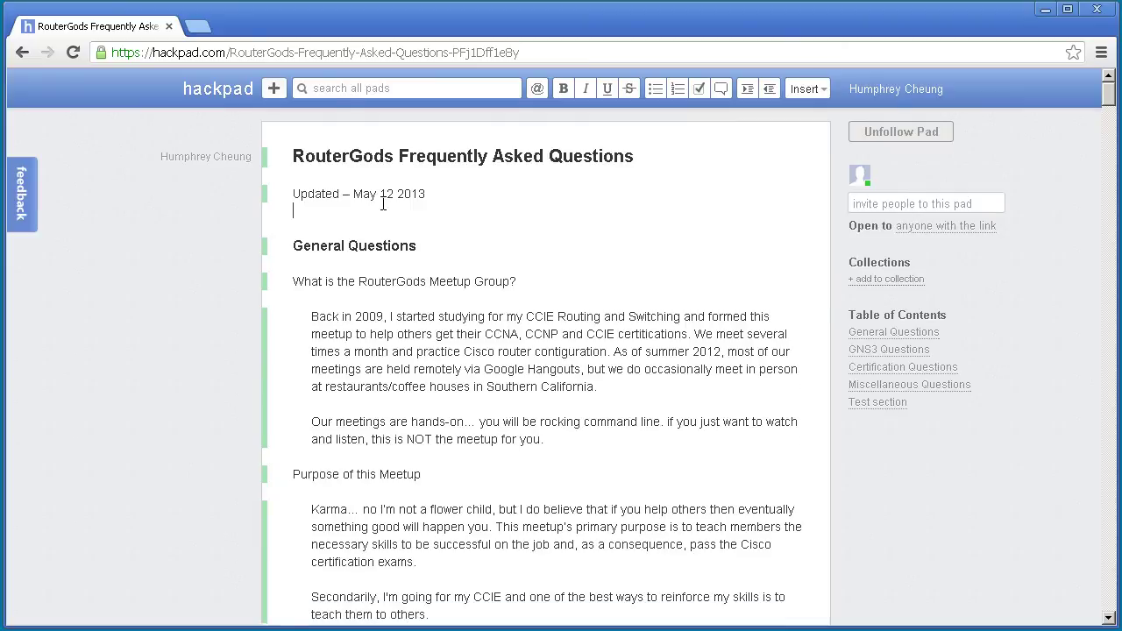